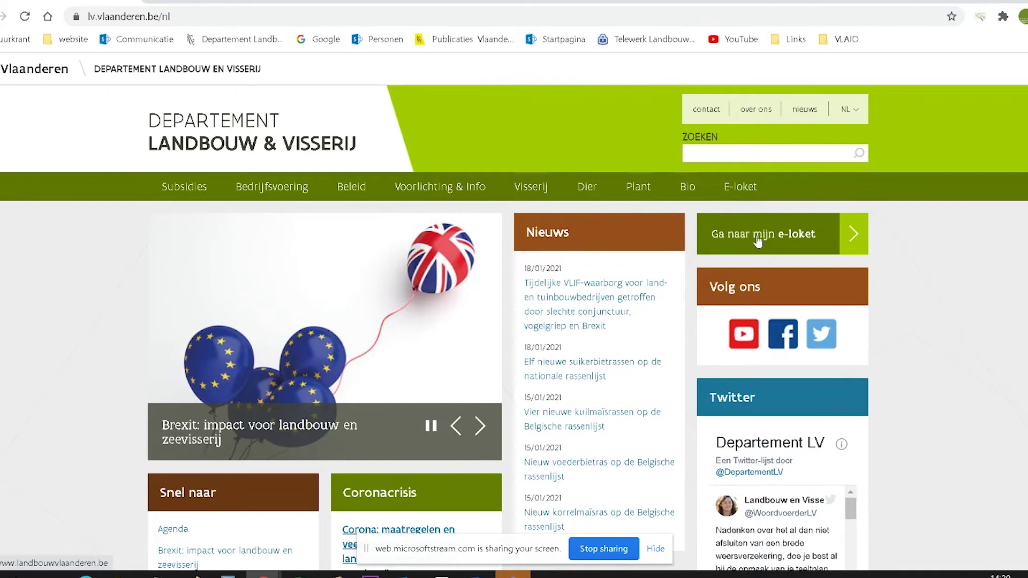
# Step: Go from the department homepage to the personal e-loket sign-in page
pyautogui.click(757, 238)
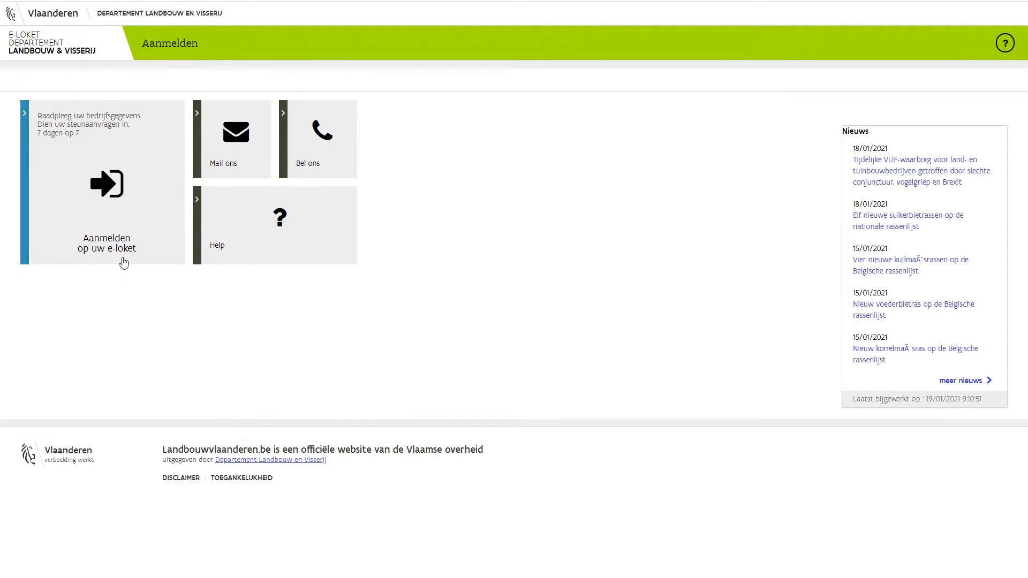
# Step: Sign in to the e-loket and open the Zorgboerderijen services dashboard
pyautogui.click(115, 196)
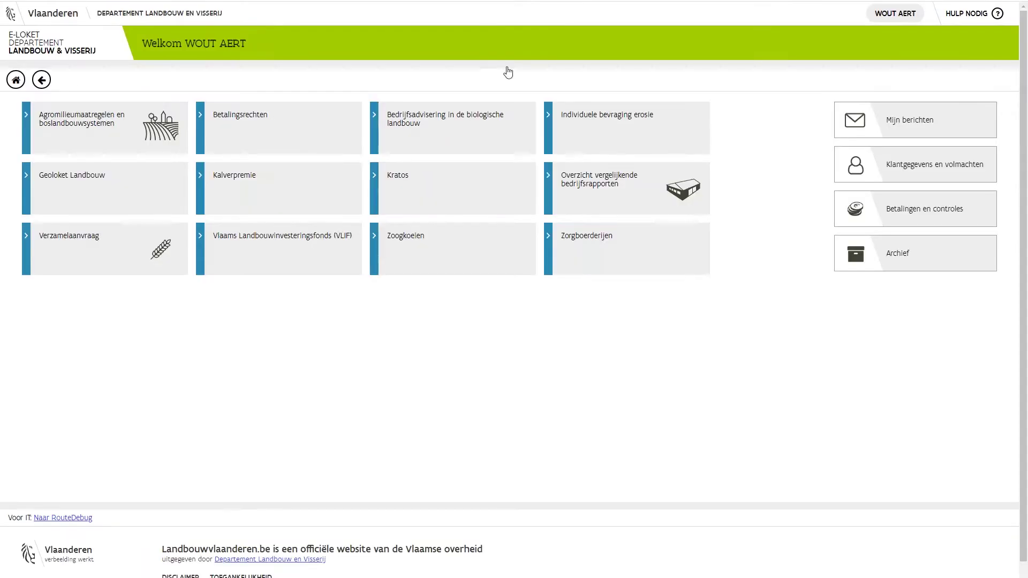
pyautogui.click(604, 256)
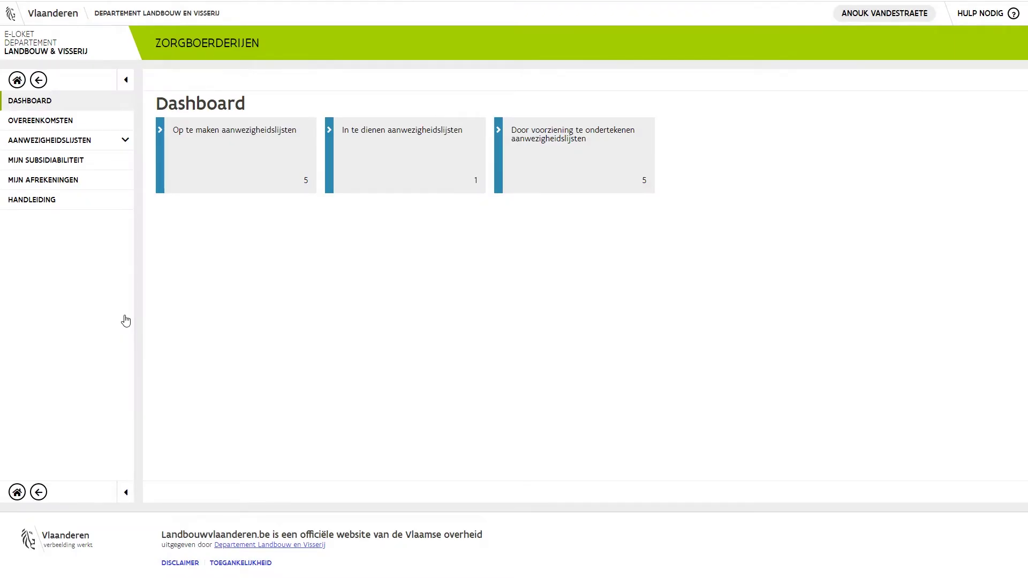
# Step: Show all care agreements, including ended ones, then create a new care agreement
pyautogui.click(50, 123)
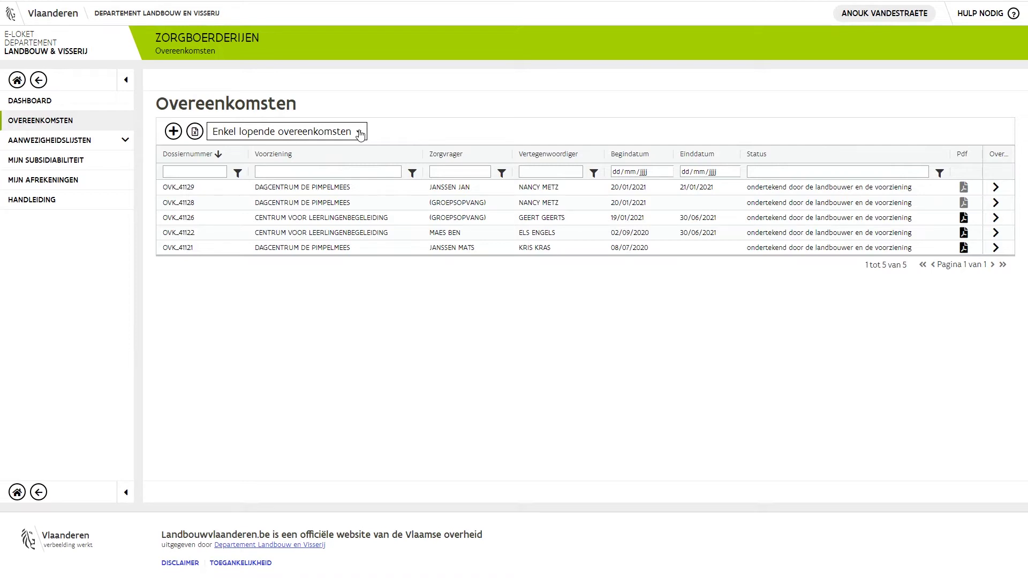
pyautogui.click(360, 134)
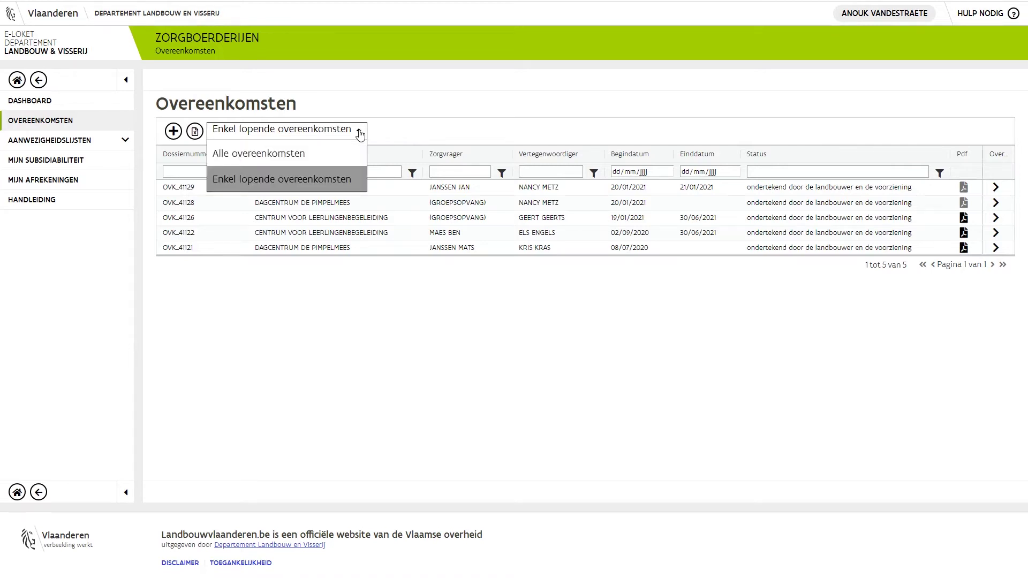
pyautogui.click(294, 154)
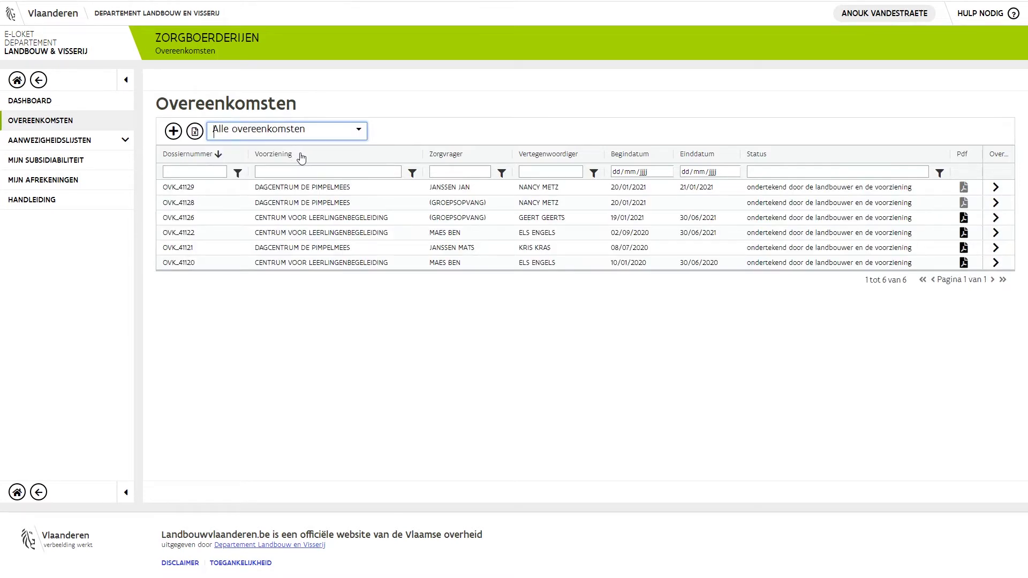
pyautogui.click(174, 131)
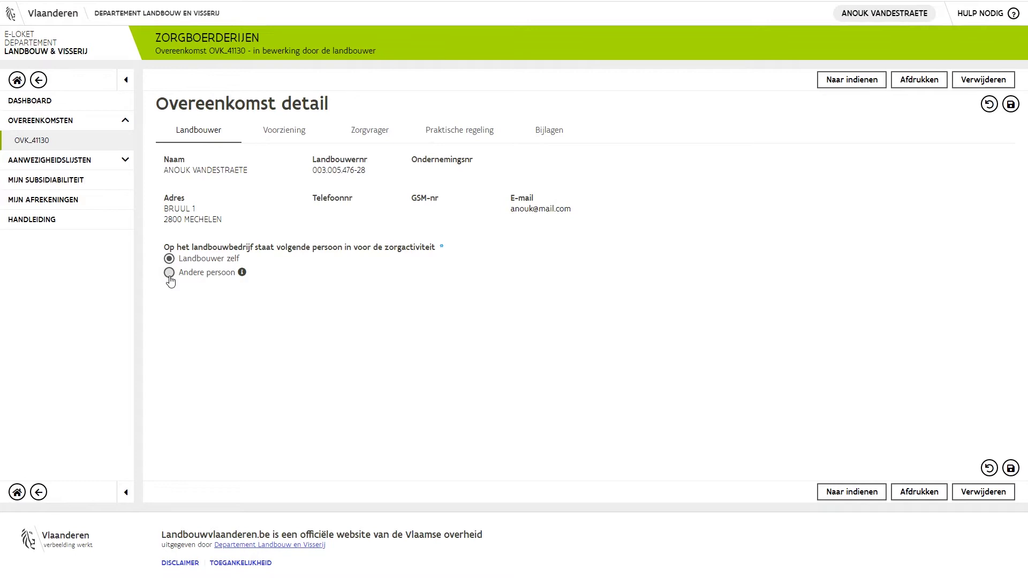
# Step: Mark 'Andere persoon' as care provider, enter that person's surname and first name, and save
pyautogui.click(170, 272)
pyautogui.click(169, 259)
pyautogui.click(169, 273)
pyautogui.click(178, 307)
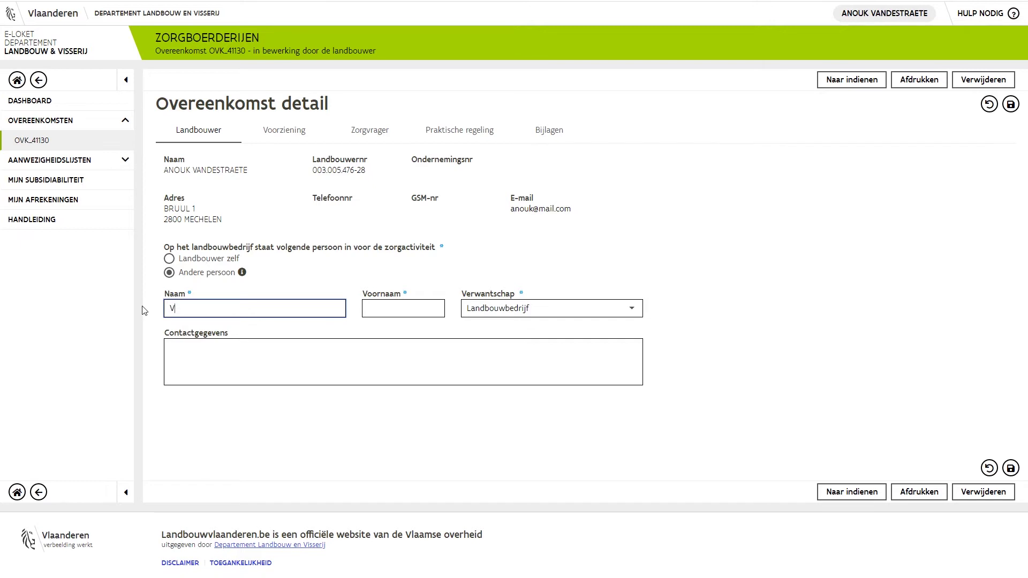
pyautogui.click(388, 309)
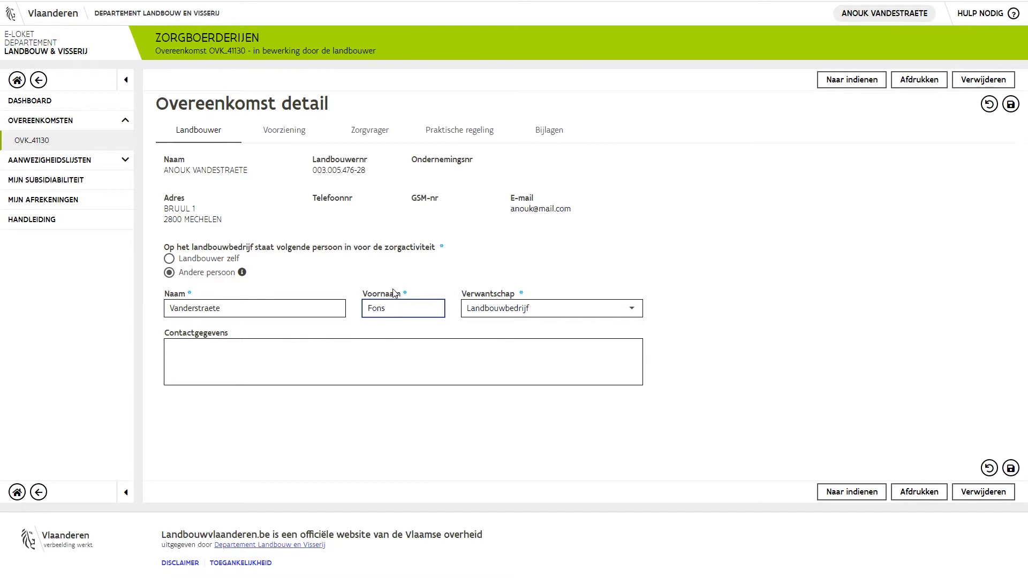
pyautogui.click(1010, 104)
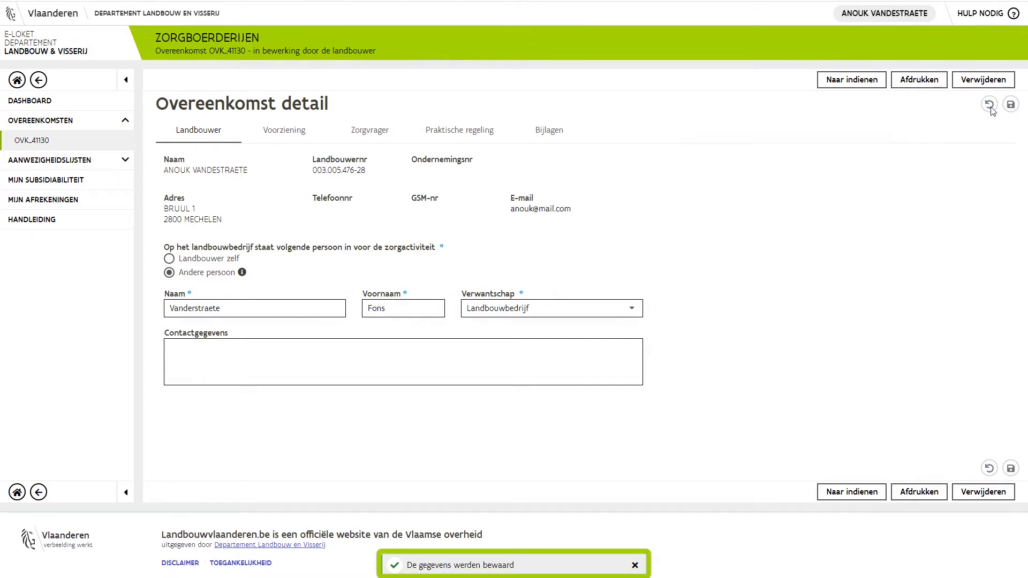
# Step: Switch to the Voorziening tab and browse the facility list without choosing one
pyautogui.click(286, 134)
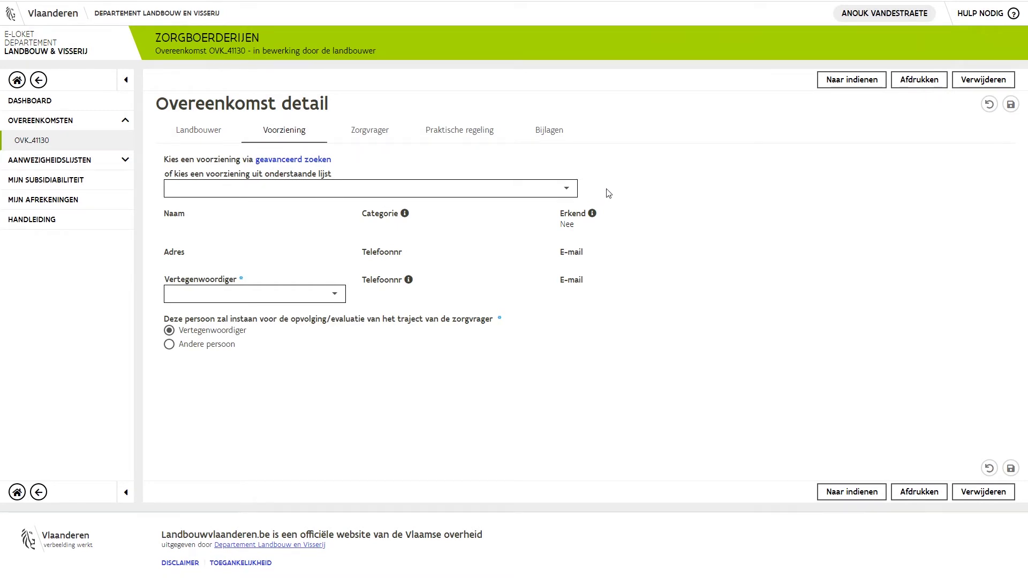
pyautogui.click(569, 192)
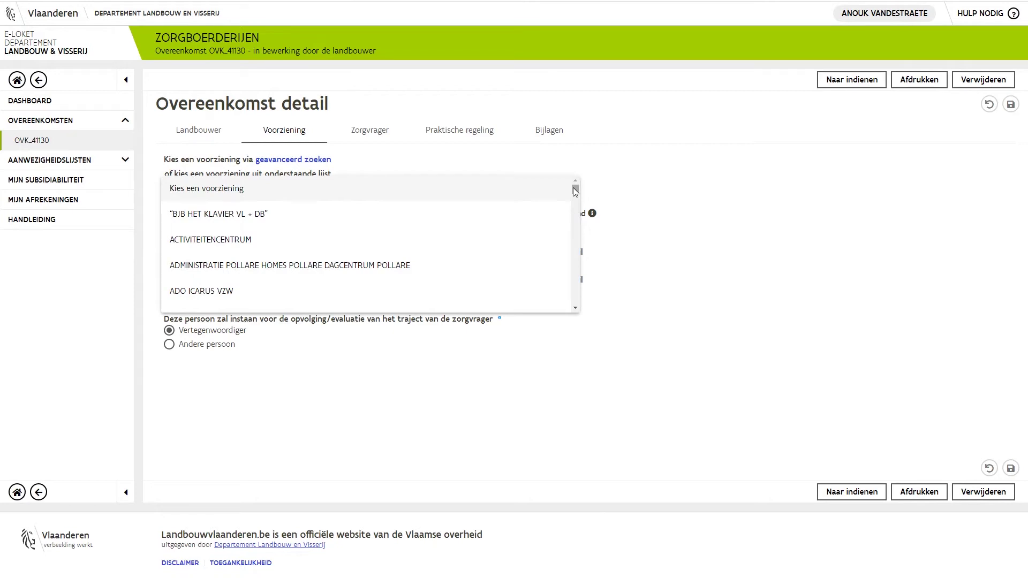
pyautogui.press('h')
pyautogui.moveTo(577, 231); pyautogui.dragTo(577, 237)
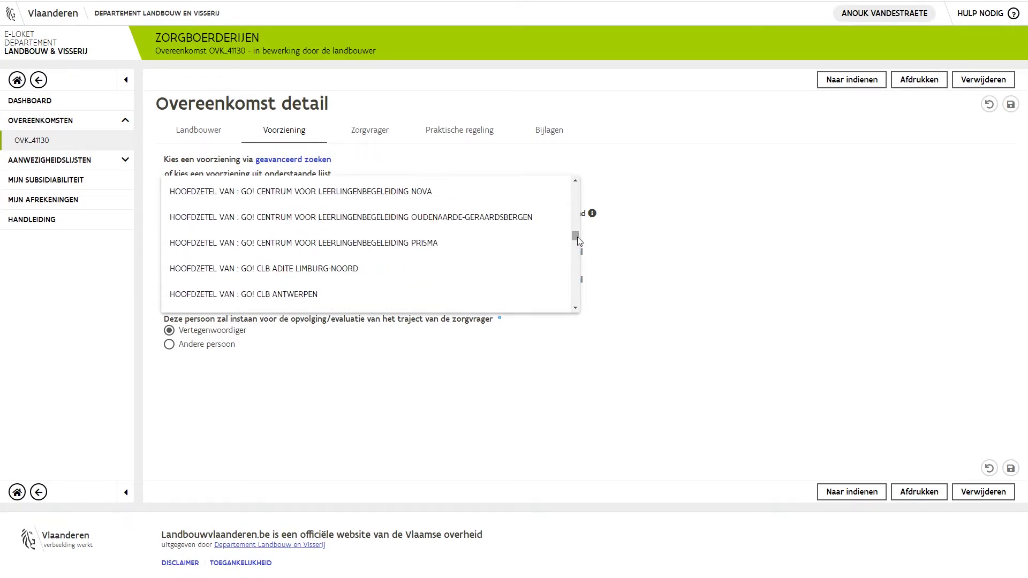
pyautogui.click(627, 240)
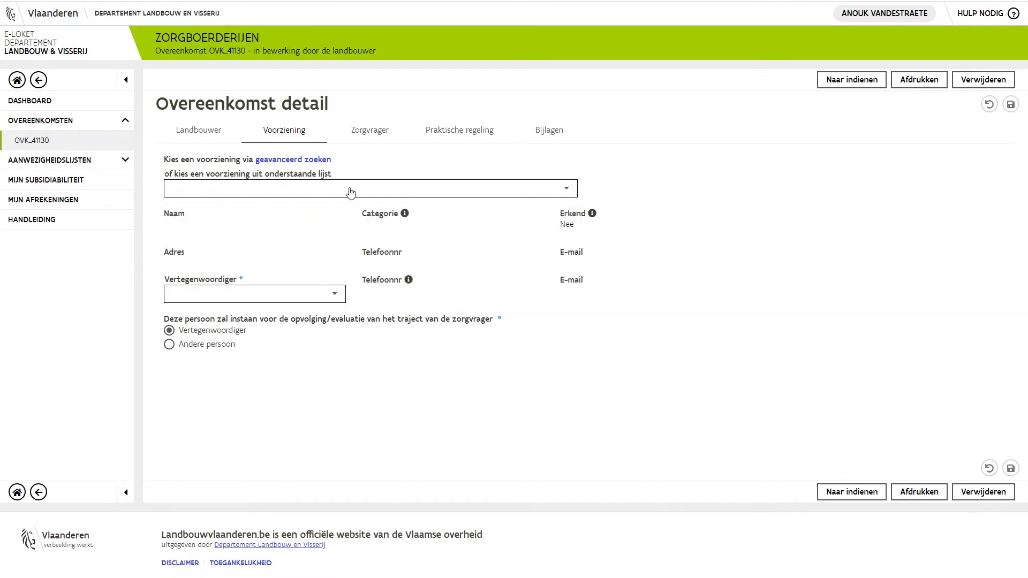
# Step: Advanced-search 'pimpelmees' in postcode 3000 and select DAGCENTRUM DE PIMPELMEES as the facility
pyautogui.click(320, 160)
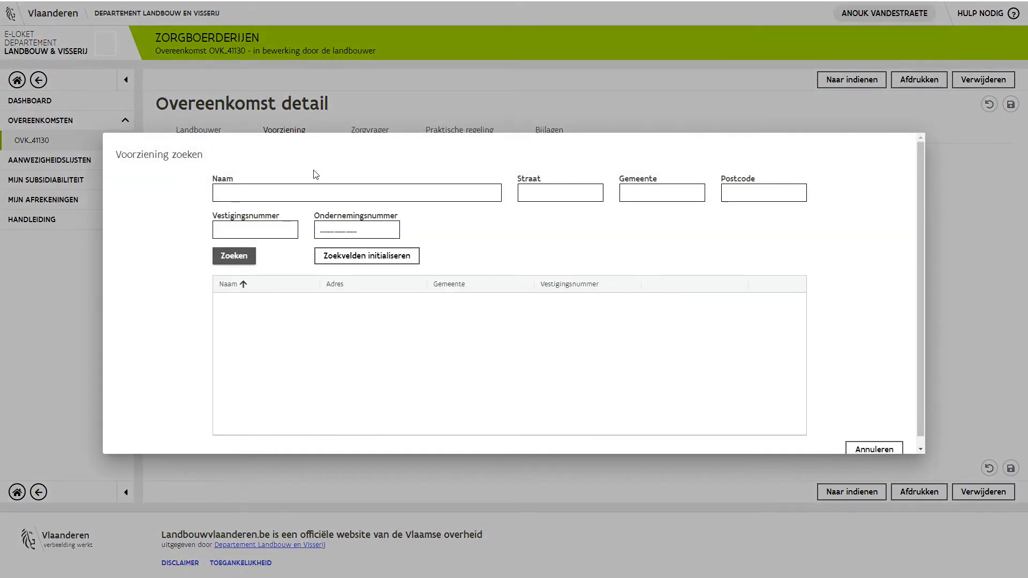
pyautogui.write('pimpelmees')
pyautogui.click(743, 192)
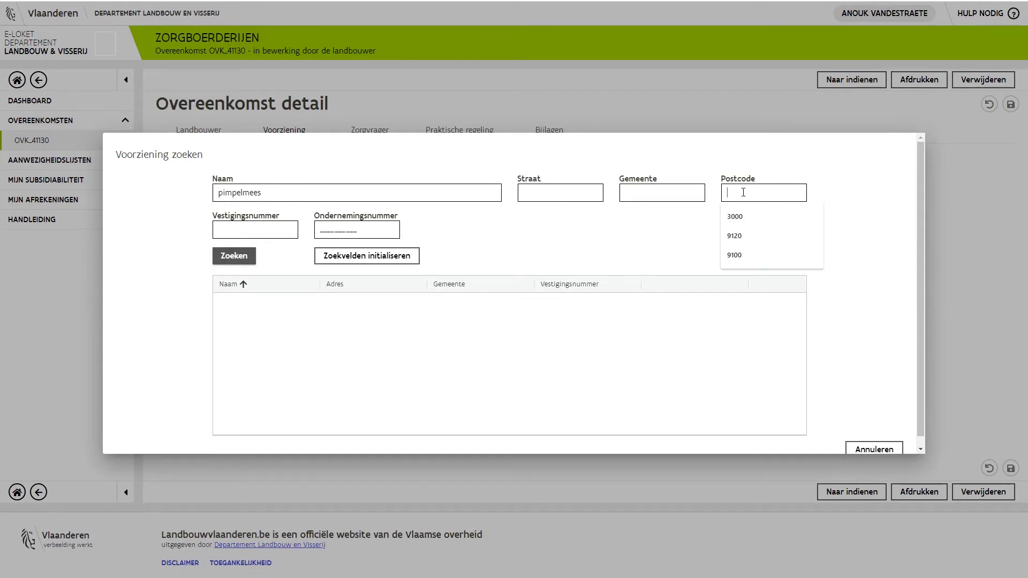
pyautogui.click(735, 217)
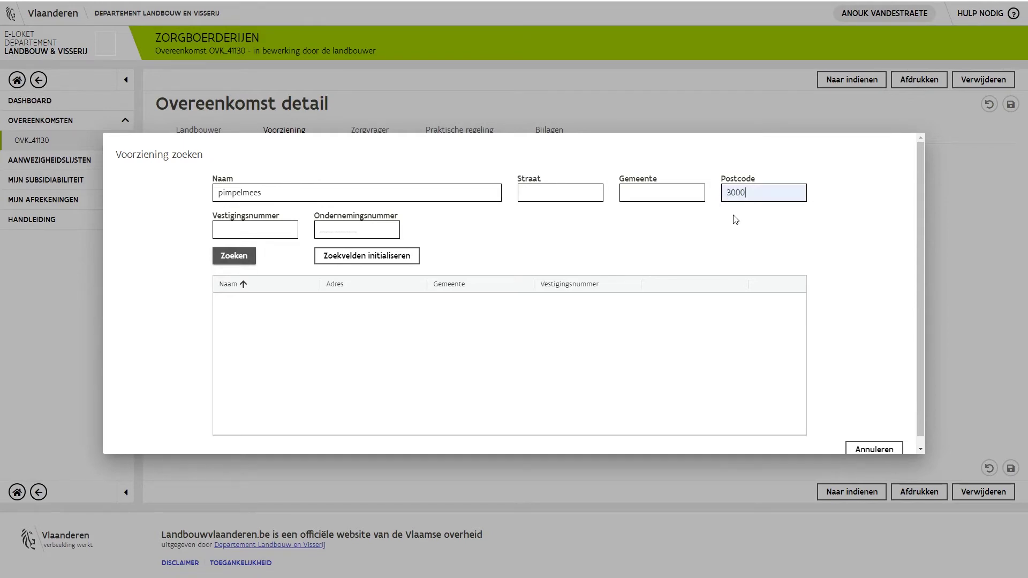
pyautogui.click(236, 257)
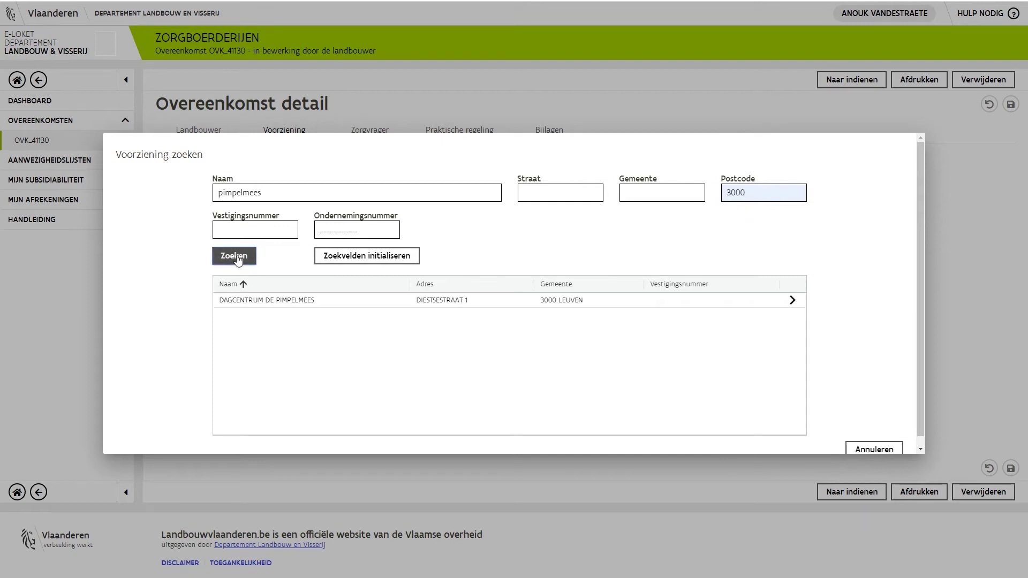
pyautogui.click(279, 304)
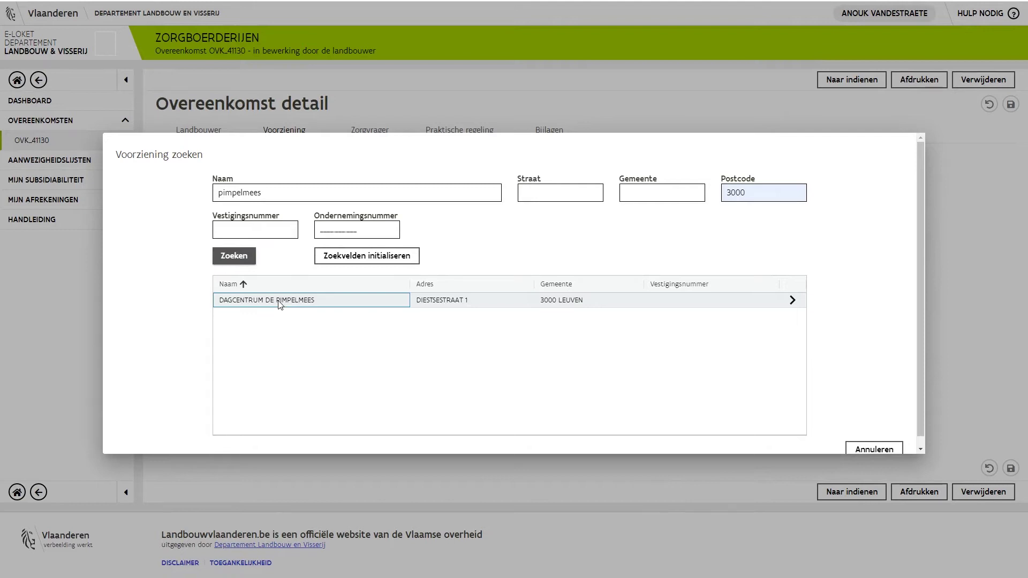
pyautogui.click(280, 303)
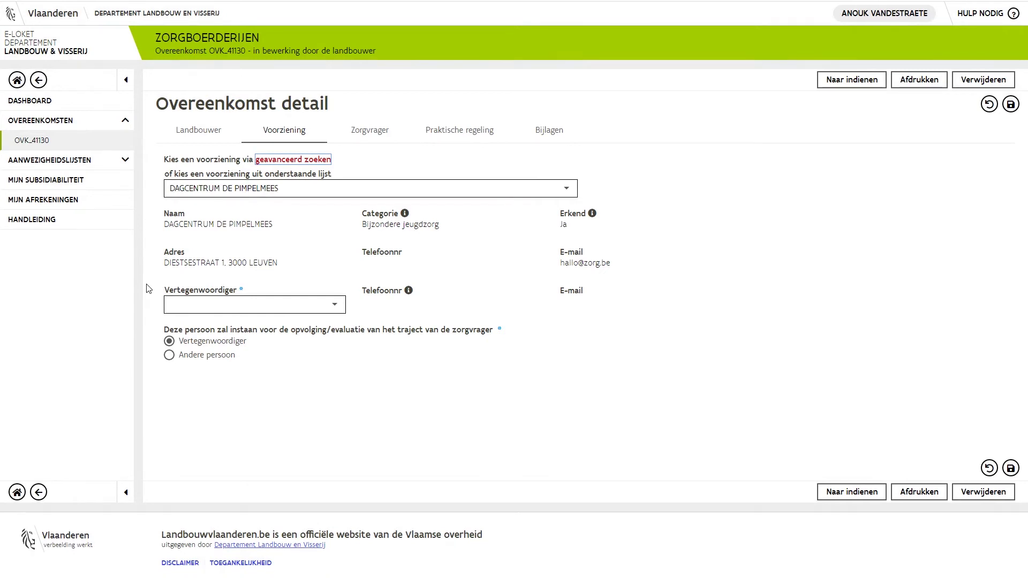
# Step: Choose the facility's second representative as follow-up person, save, and go to Zorgvrager
pyautogui.click(335, 310)
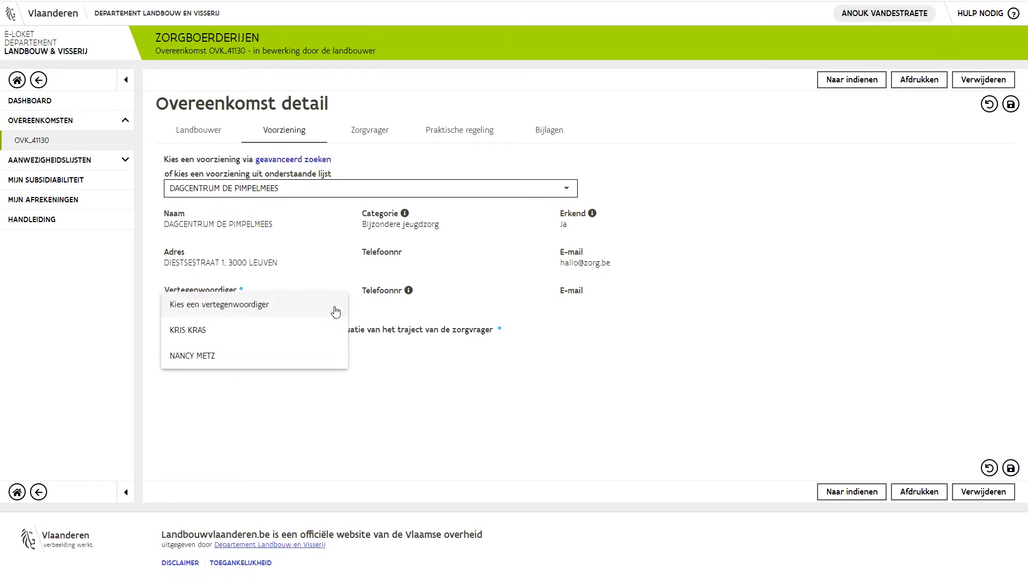
pyautogui.click(208, 356)
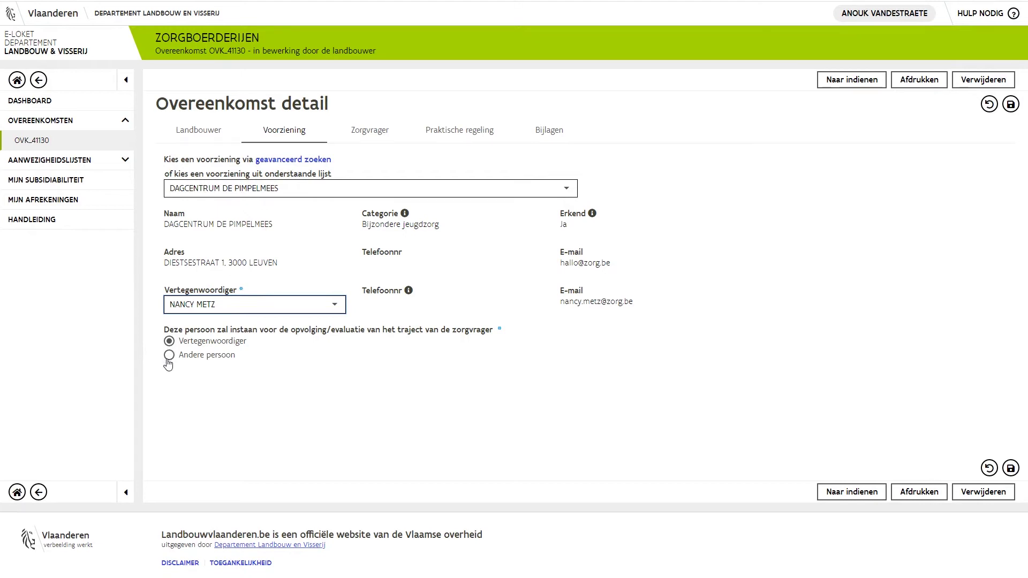
pyautogui.click(169, 356)
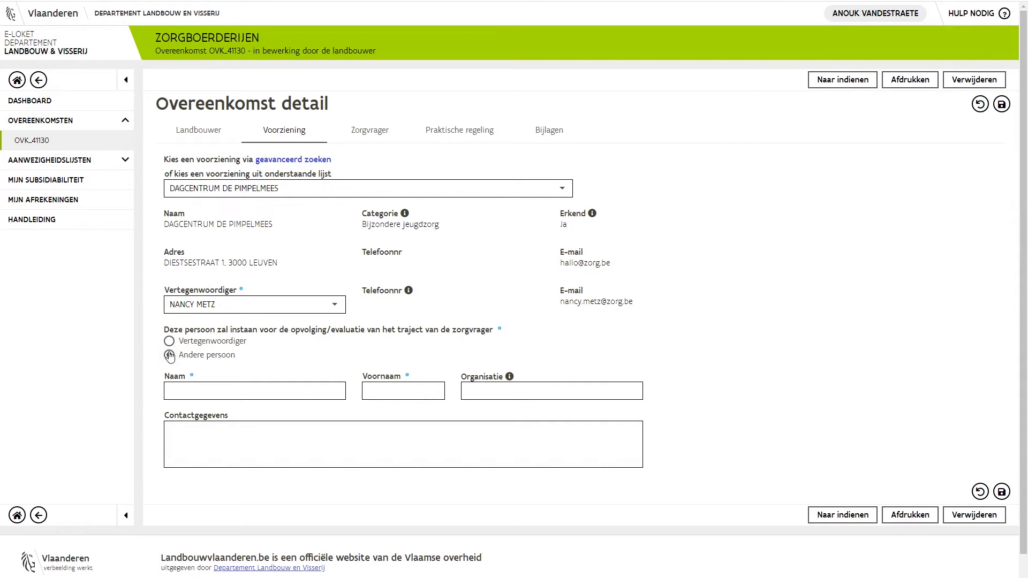
pyautogui.click(169, 342)
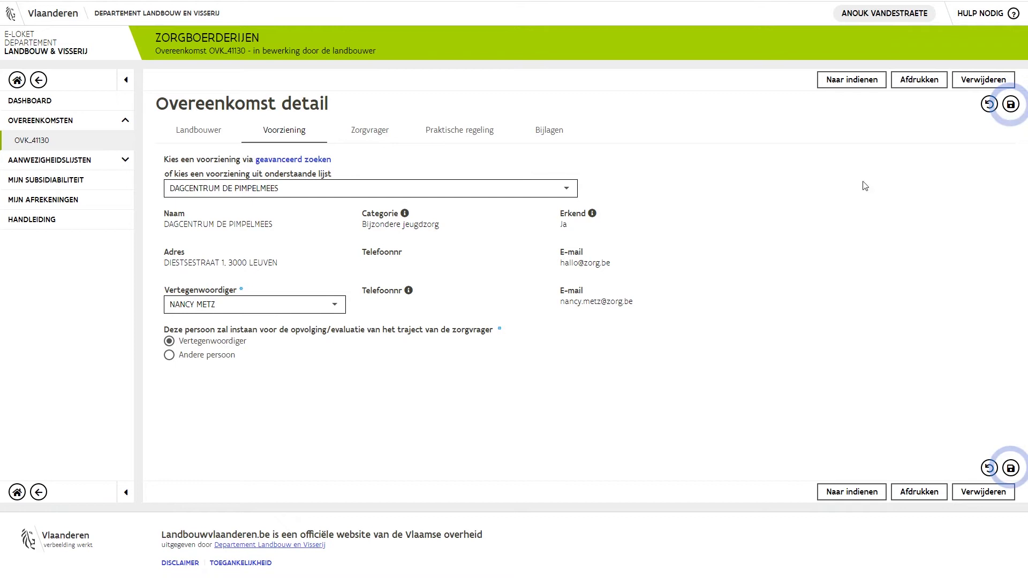
pyautogui.click(1010, 105)
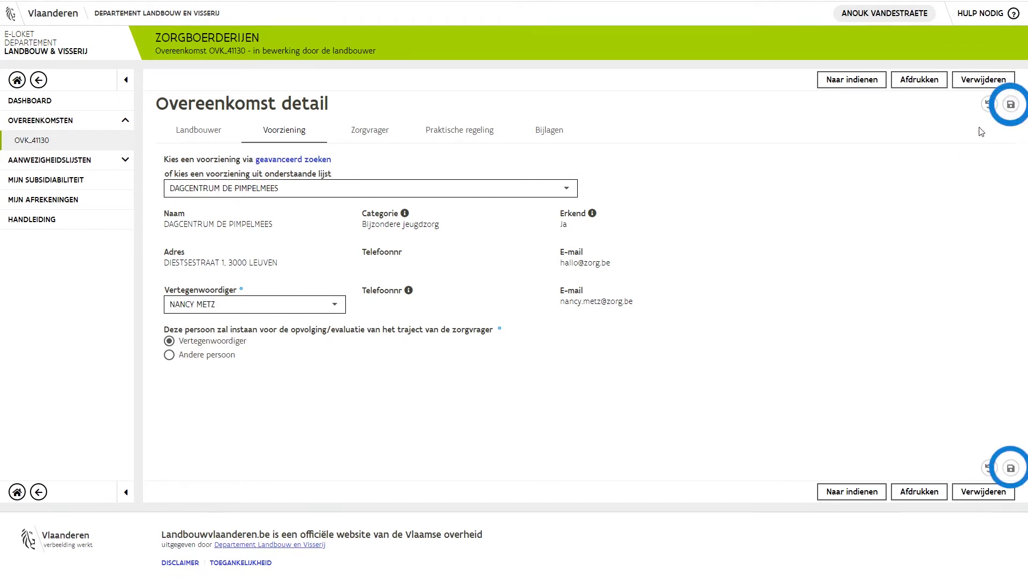
pyautogui.click(369, 132)
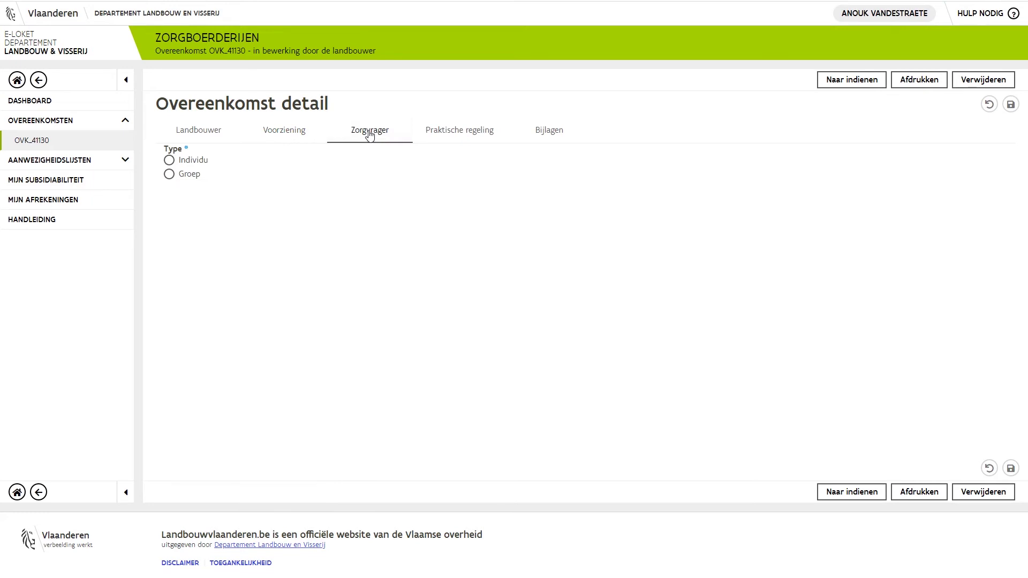
# Step: Register the care recipient as an individual and enter their surname and first name
pyautogui.click(167, 159)
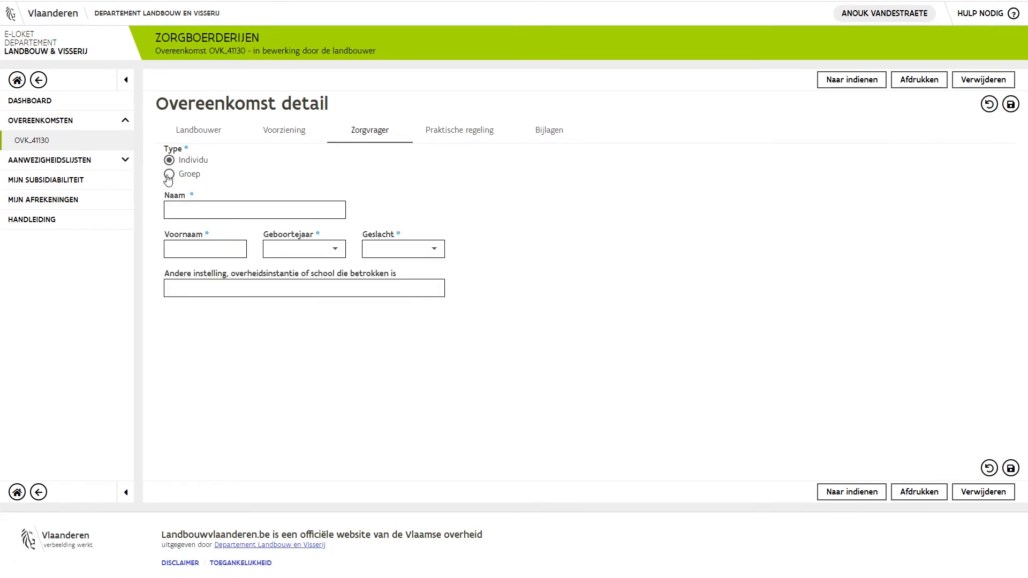
pyautogui.click(168, 175)
pyautogui.click(169, 162)
pyautogui.click(176, 209)
pyautogui.write('JANSSEN')
pyautogui.press('Tab')
pyautogui.write('JAN')
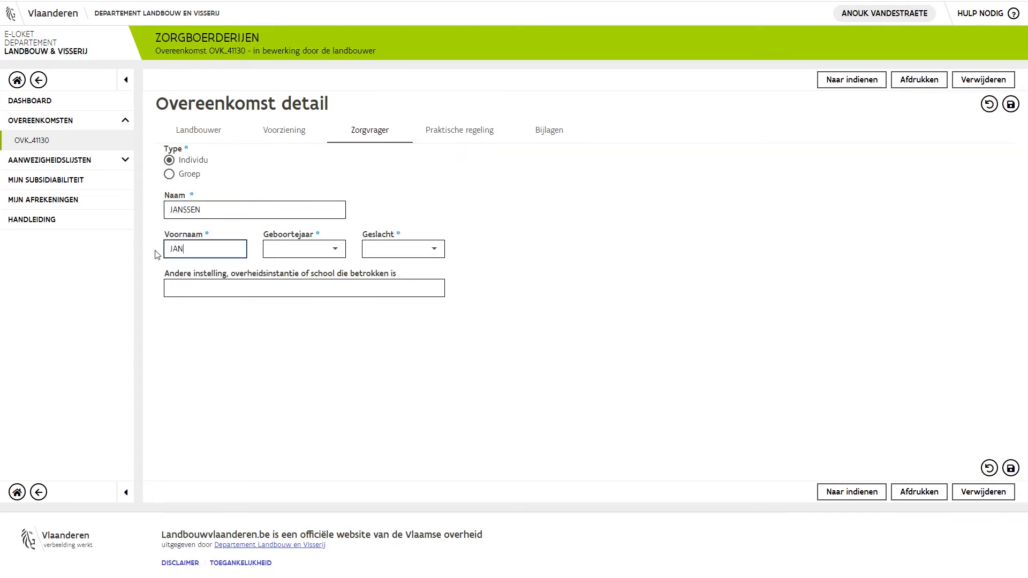
# Step: Set birth year 2006 and gender Man, then save the care recipient details
pyautogui.click(335, 250)
pyautogui.moveTo(346, 250); pyautogui.dragTo(346, 278)
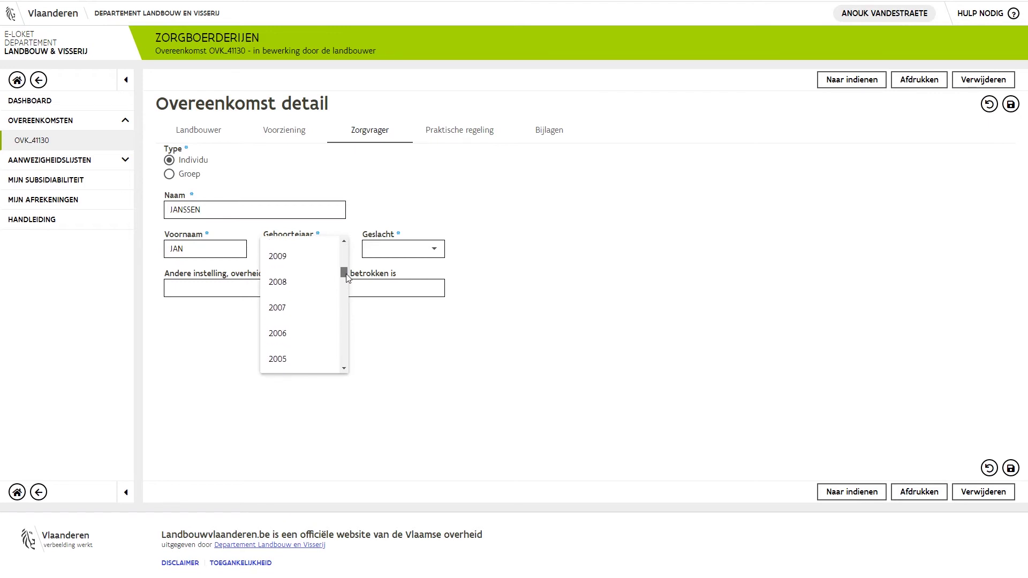
pyautogui.click(316, 334)
pyautogui.click(435, 250)
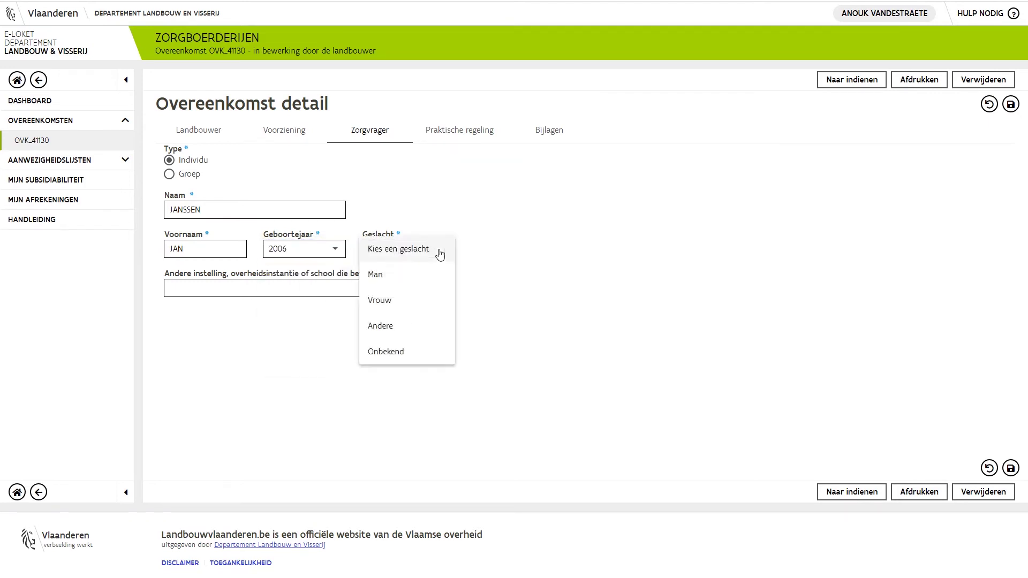
pyautogui.click(412, 283)
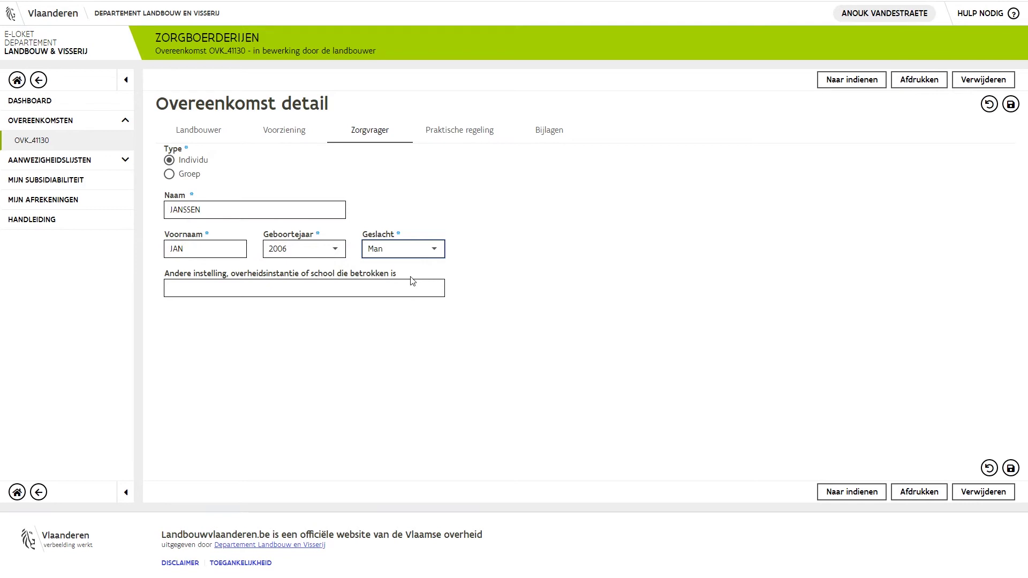
pyautogui.click(1010, 105)
pyautogui.click(170, 174)
pyautogui.click(1011, 105)
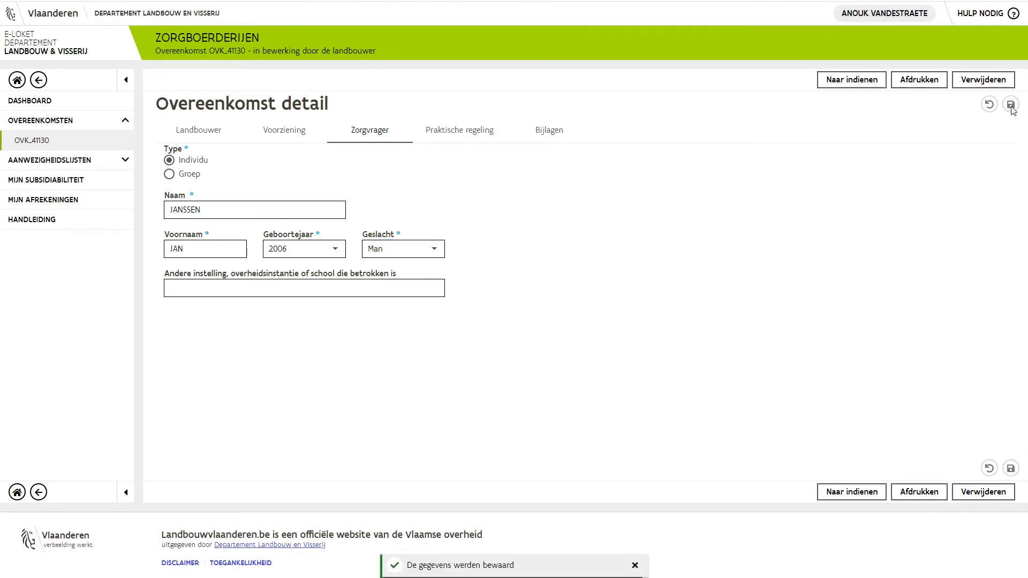
# Step: In Praktische regeling, set start date 20/01/2021, 1 day per week, and facility/CLB school insurance
pyautogui.click(456, 134)
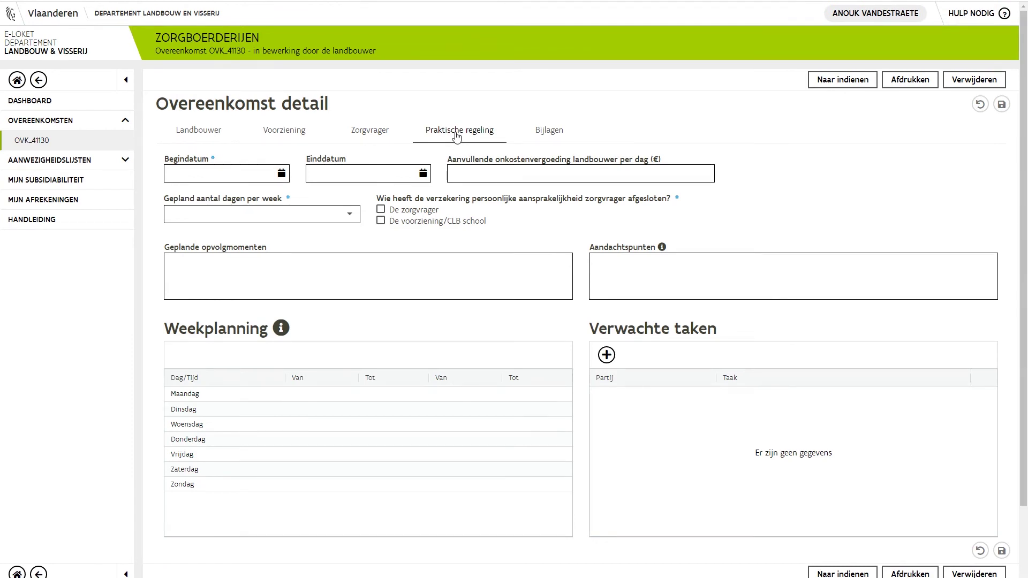
pyautogui.click(281, 174)
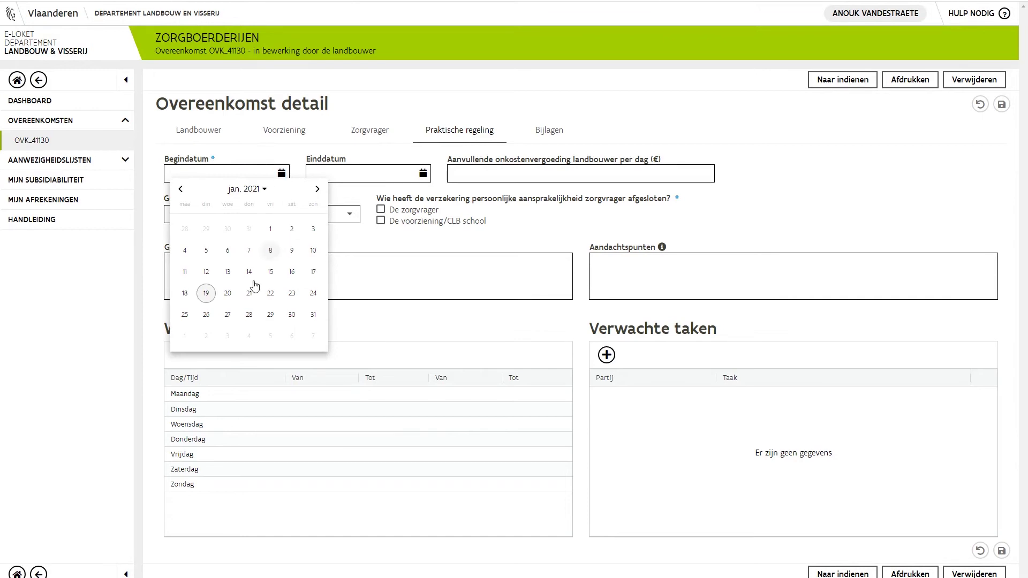
pyautogui.click(228, 293)
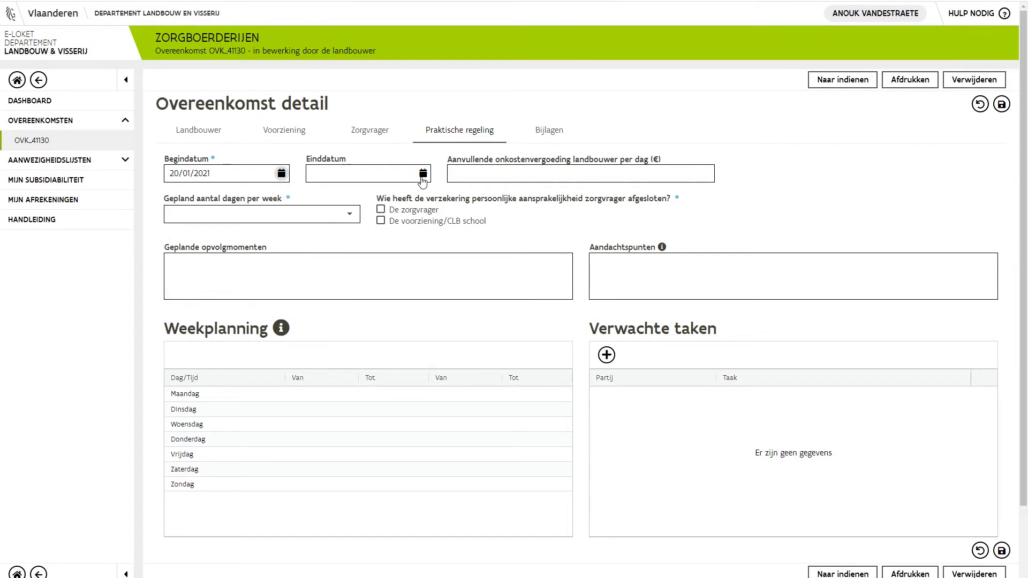
pyautogui.click(352, 217)
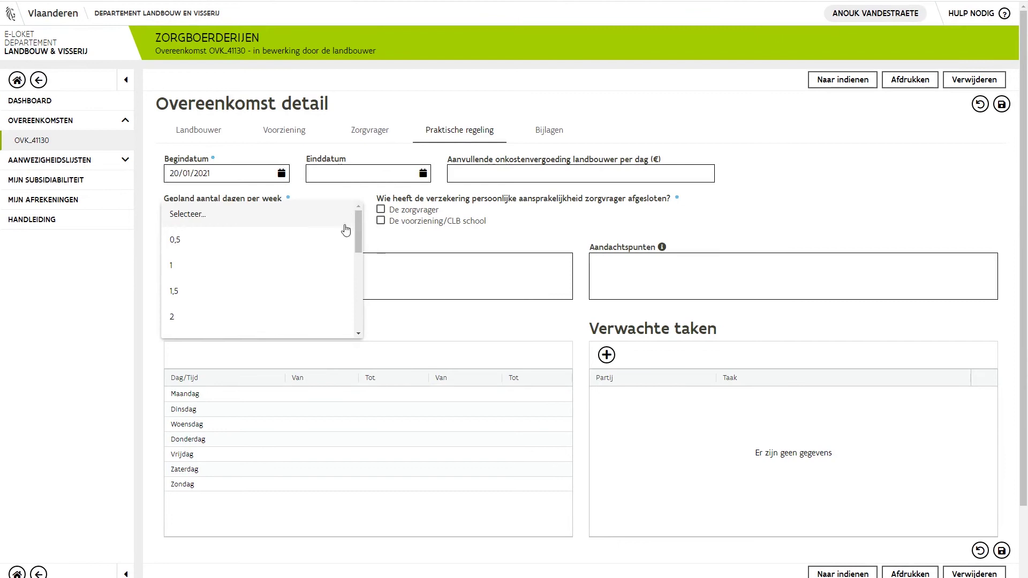
pyautogui.click(333, 264)
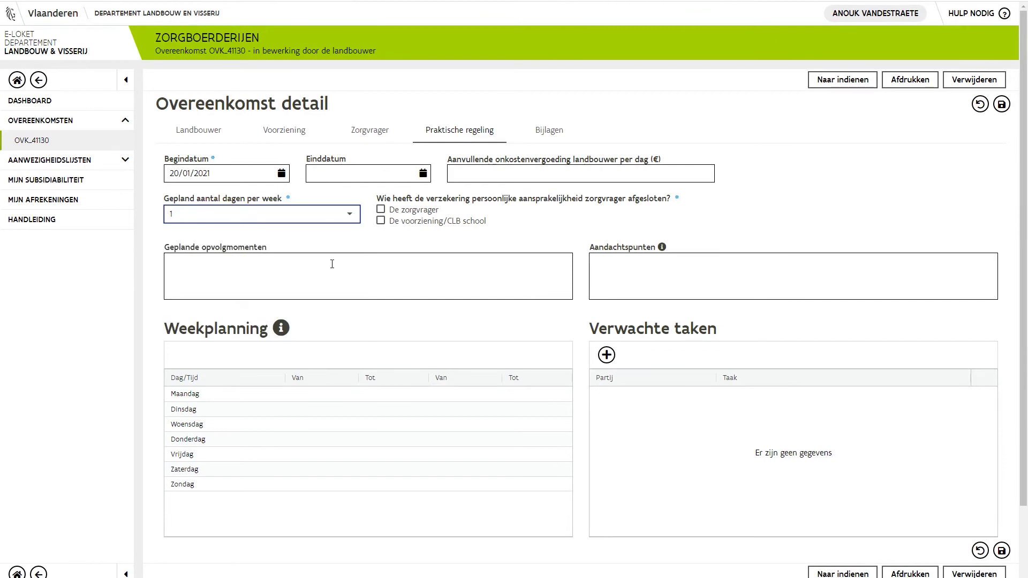
pyautogui.click(382, 223)
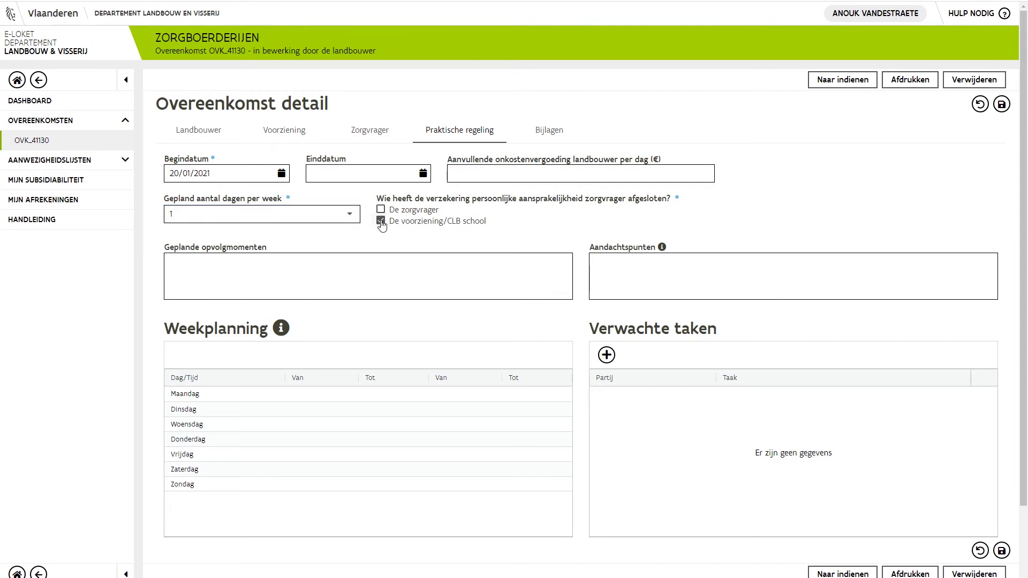
# Step: Enter follow-up 'eerste maandag van de week' and attention point 'geen gsm tijdens de activiteiten'
pyautogui.click(240, 262)
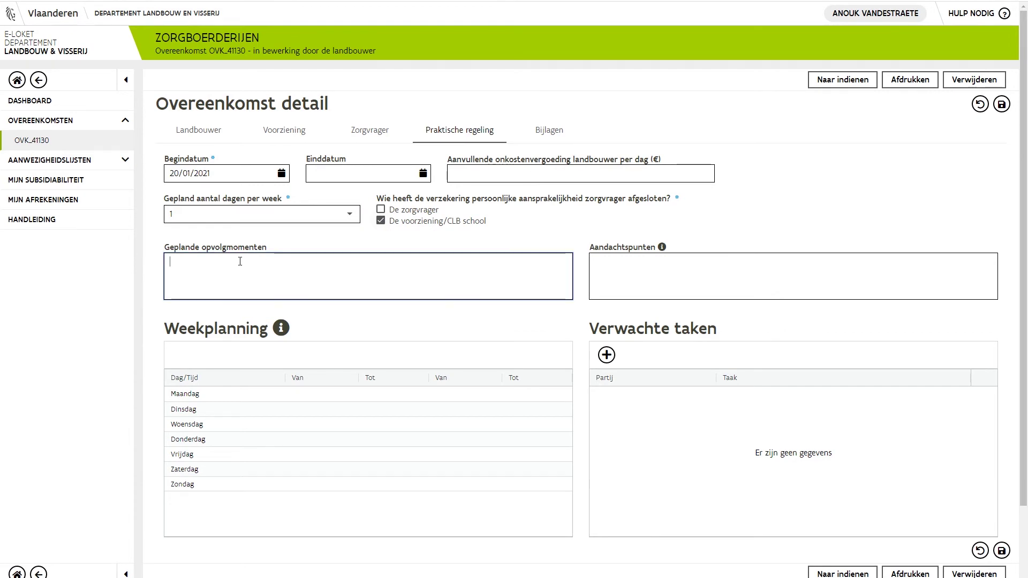
pyautogui.write('eerste maand')
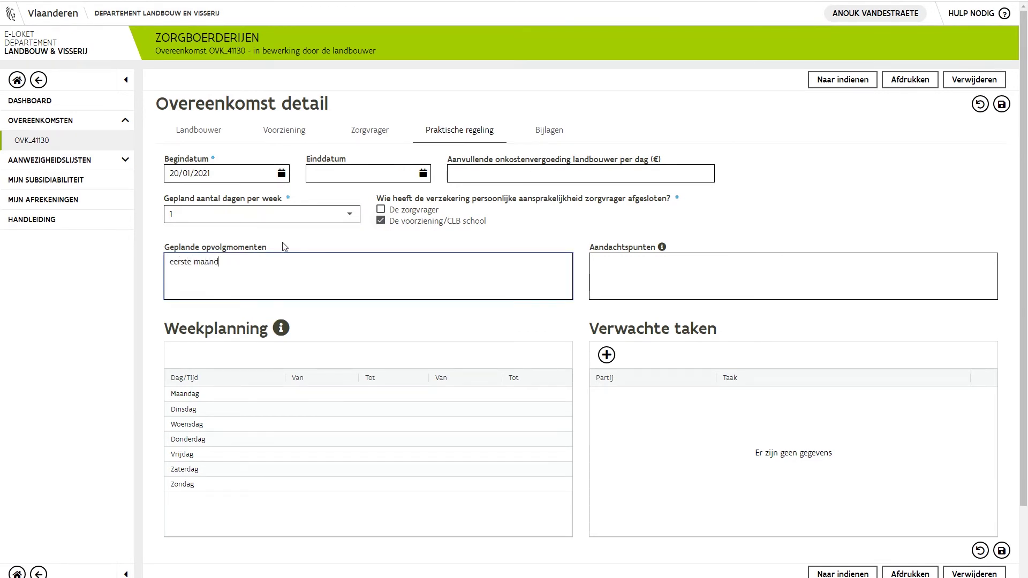
pyautogui.write('ag van de week')
pyautogui.click(592, 256)
pyautogui.write('geen gsm')
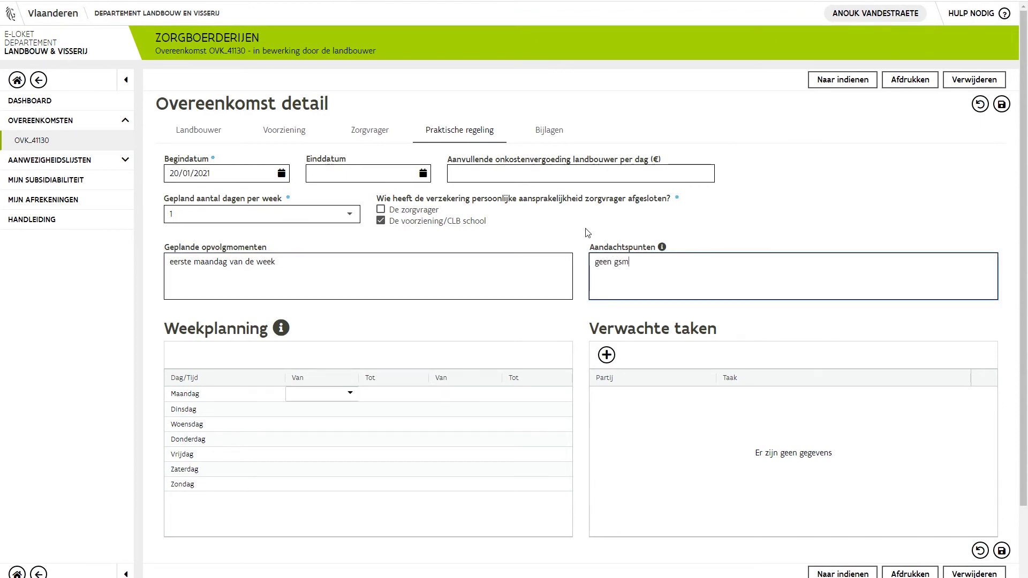
pyautogui.write(' tijdens de activiteiten')
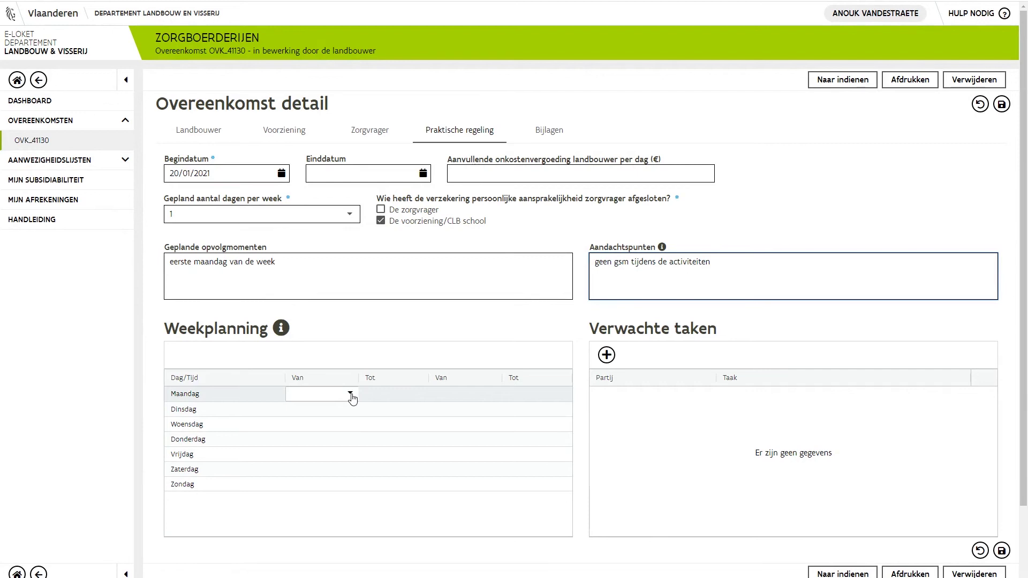
# Step: In Weekplanning, set Maandag's Van time to 08:00 and Tot time to 16:30
pyautogui.click(351, 396)
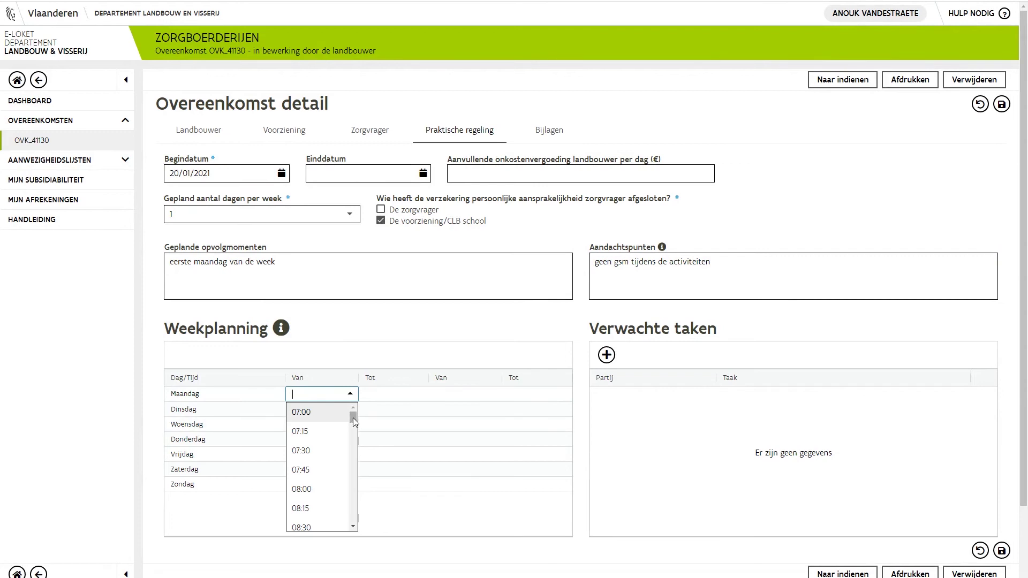
pyautogui.click(316, 495)
pyautogui.click(395, 395)
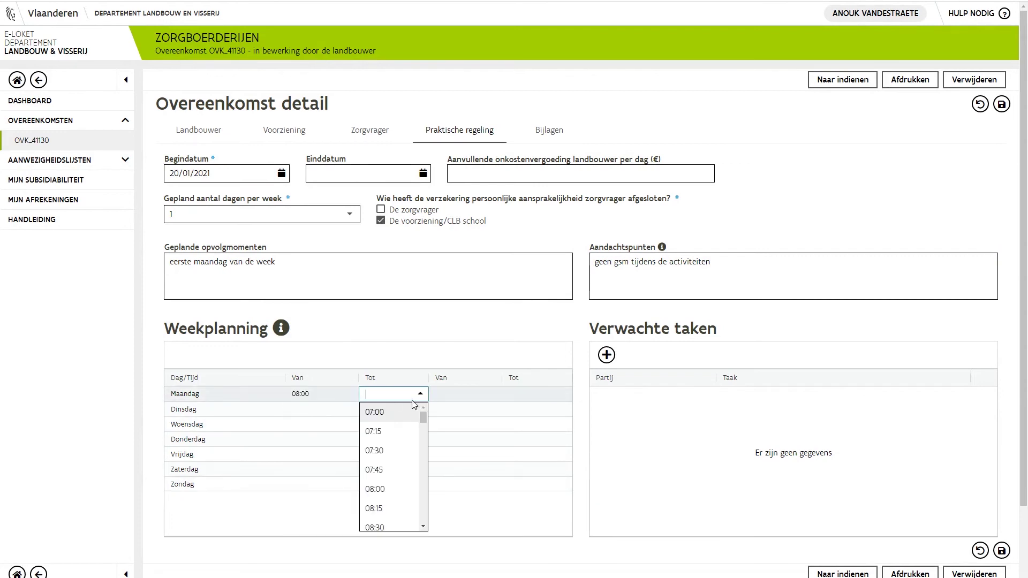
pyautogui.moveTo(424, 419); pyautogui.dragTo(426, 477)
pyautogui.scroll(-1, 422, 490)
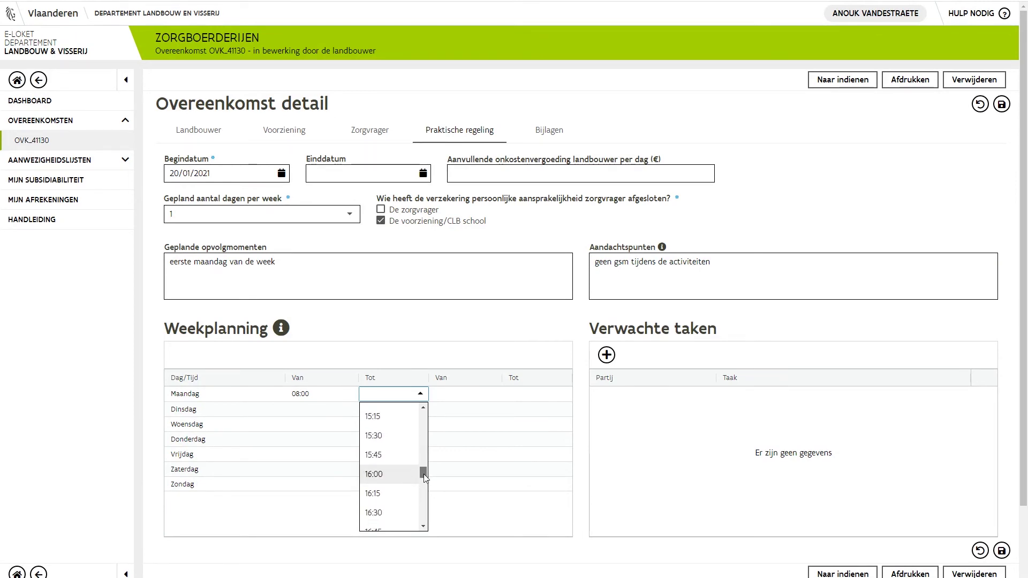
pyautogui.click(400, 514)
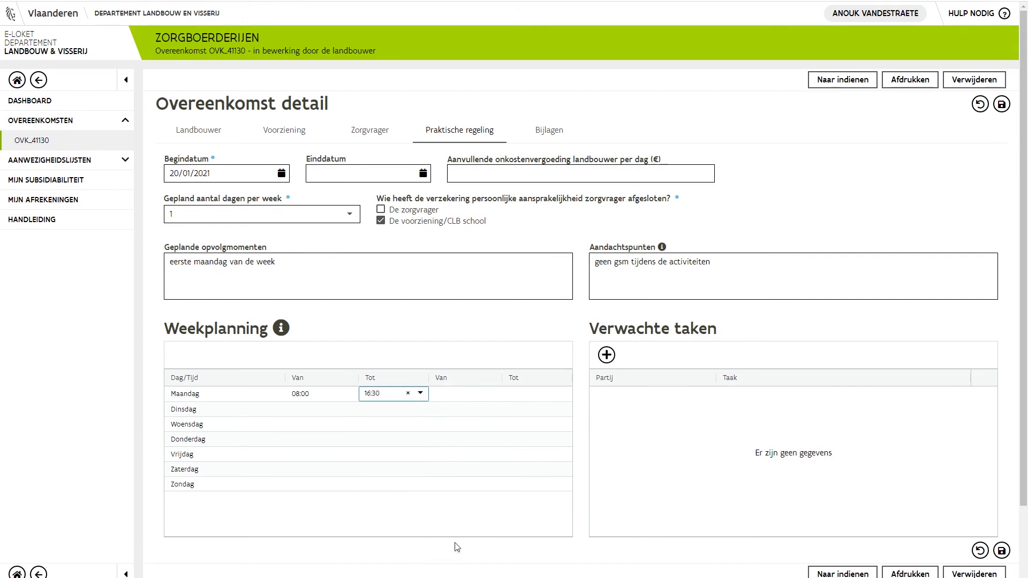
pyautogui.click(478, 551)
# Step: Add a Zorgboer expected task: guiding the care recipient (by name) during the activities
pyautogui.click(606, 355)
pyautogui.click(702, 397)
pyautogui.click(690, 410)
pyautogui.click(760, 395)
pyautogui.write('begeleiding Jan tijdens de activiteiten')
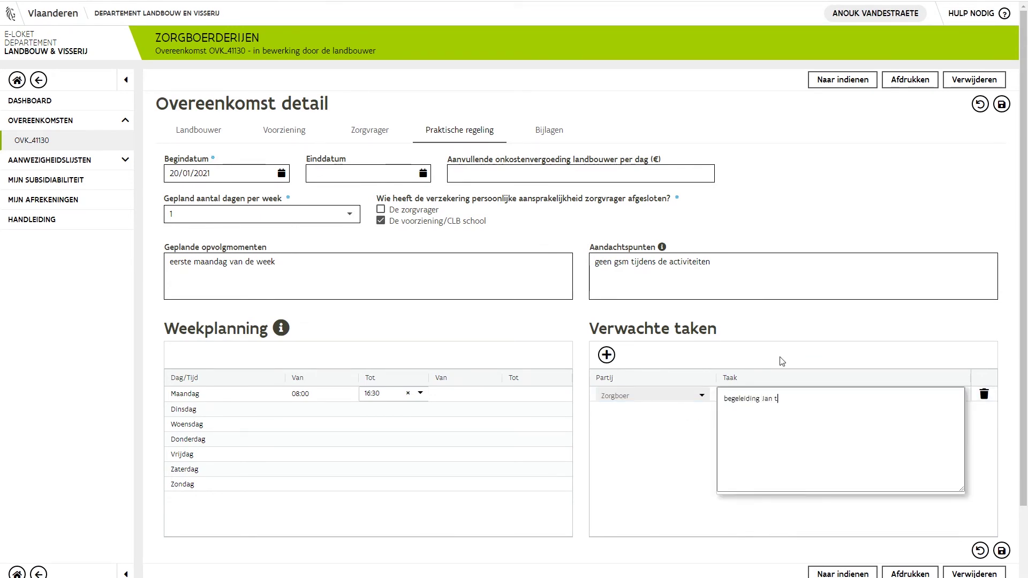
# Step: Add a Zorgvrager expected task 'helpen bij het jongvee'
pyautogui.click(607, 356)
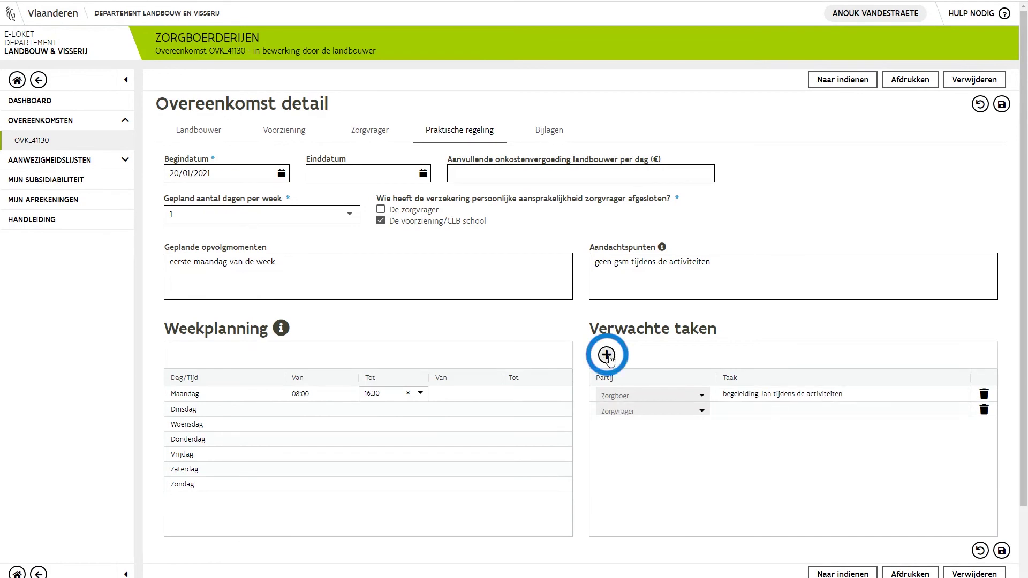
pyautogui.click(702, 411)
pyautogui.click(702, 411)
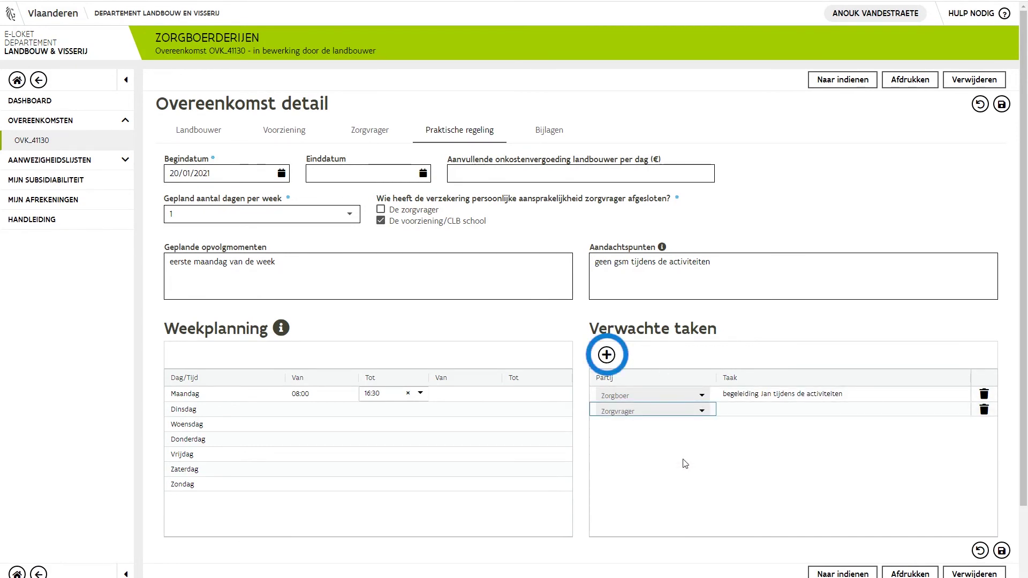
pyautogui.click(761, 411)
pyautogui.write('helpen bij het jongvee')
# Step: Add a third expected task for the Voorziening and save the practical arrangements
pyautogui.click(607, 355)
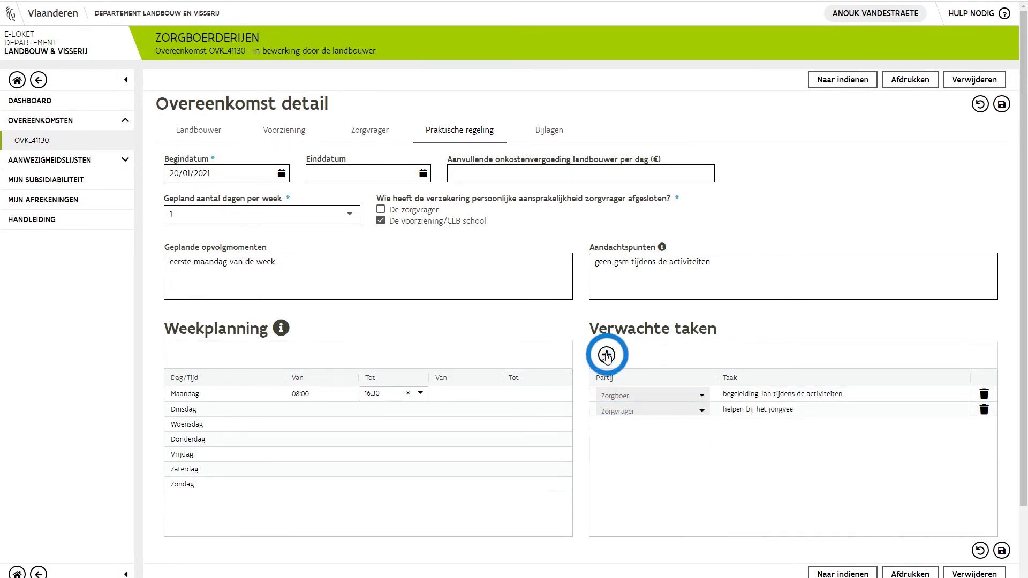
pyautogui.click(702, 426)
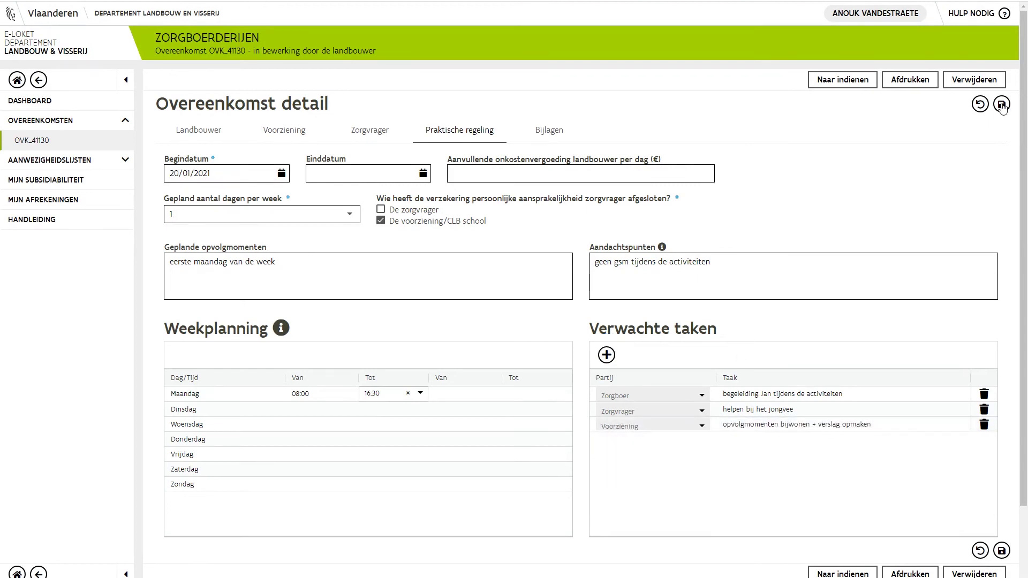
pyautogui.click(1001, 104)
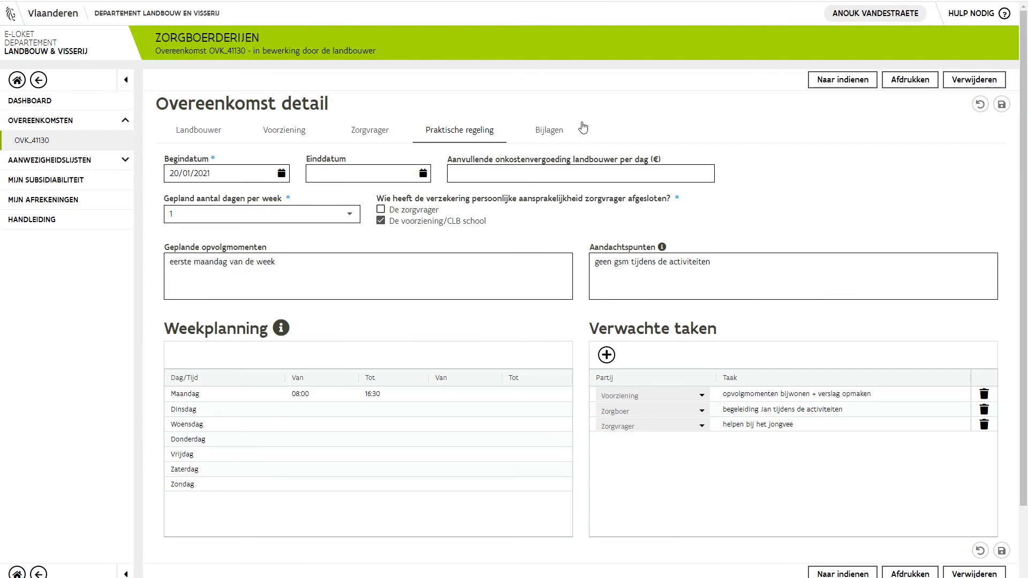
# Step: Attach Schoolattest.pdf under Bijlagen with document type Andere-ZB
pyautogui.click(555, 135)
pyautogui.click(281, 182)
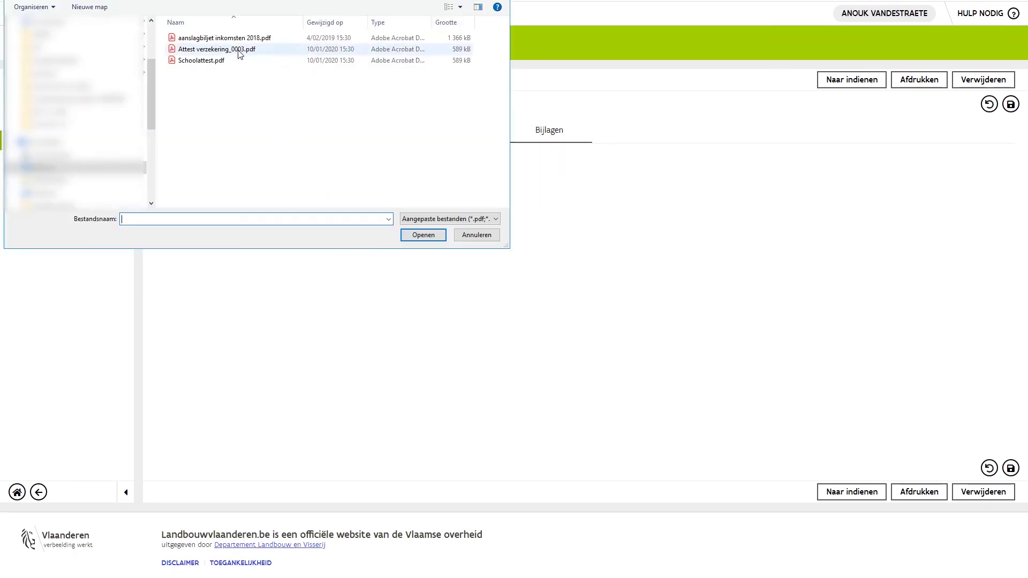
pyautogui.doubleClick(204, 61)
pyautogui.click(904, 289)
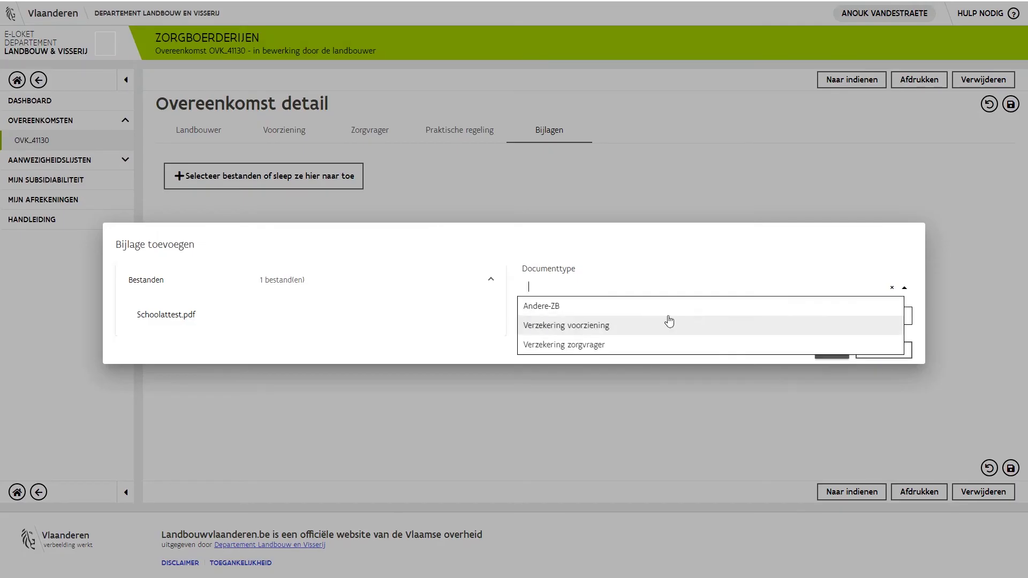
pyautogui.click(592, 306)
pyautogui.click(830, 353)
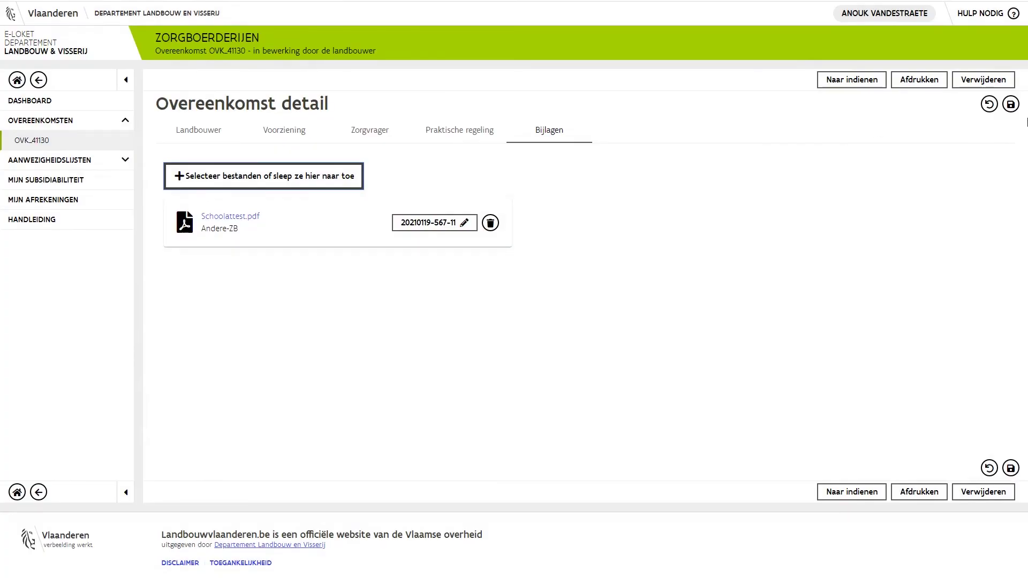
# Step: Save the agreement and attempt Naar indienen, which flags missing Voorziening fields
pyautogui.click(1010, 105)
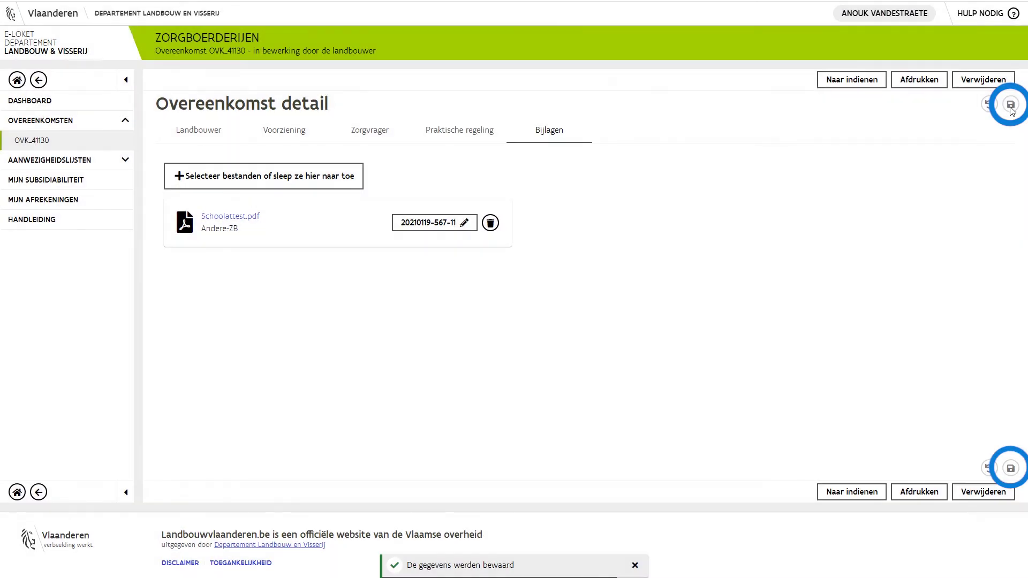
pyautogui.click(834, 86)
pyautogui.click(833, 86)
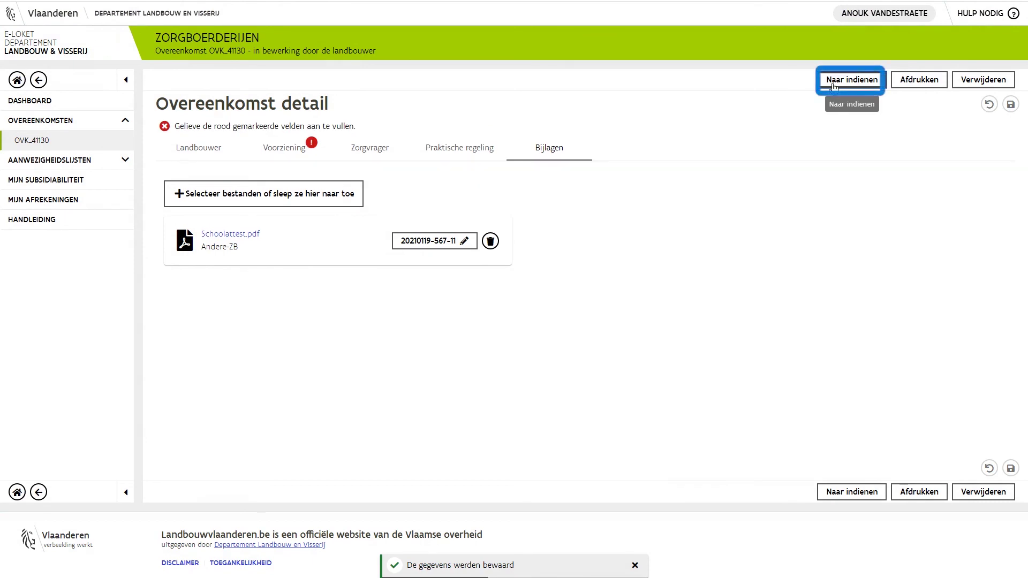
# Step: Select a Vertegenwoordiger on the Voorziening tab and save the facility details
pyautogui.click(279, 151)
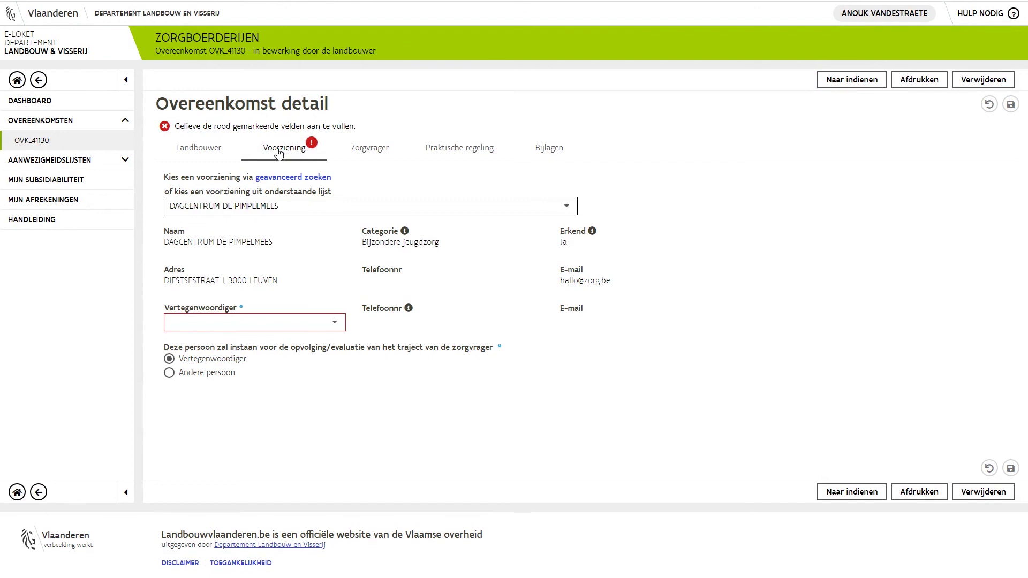
pyautogui.click(333, 324)
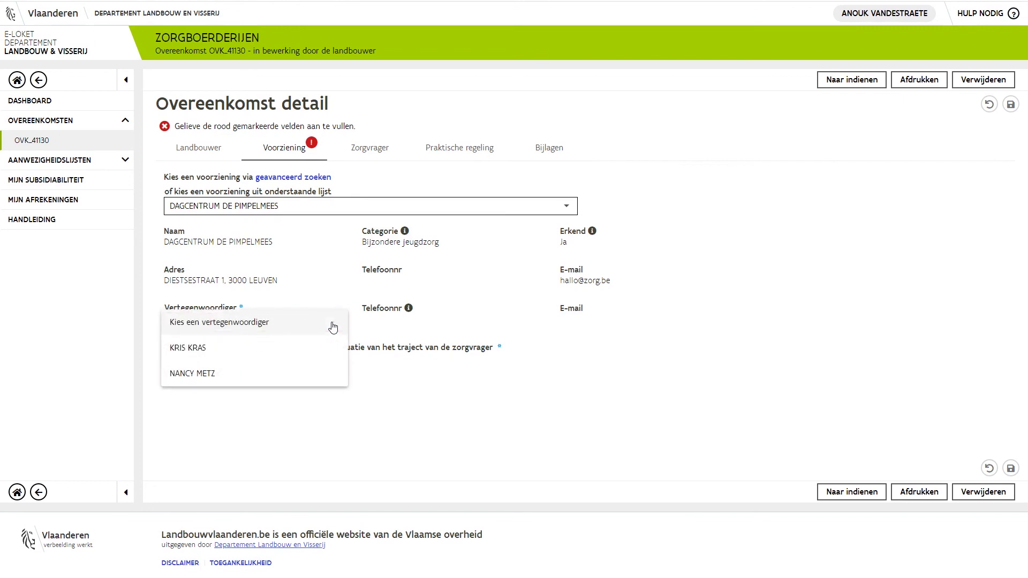
pyautogui.click(332, 379)
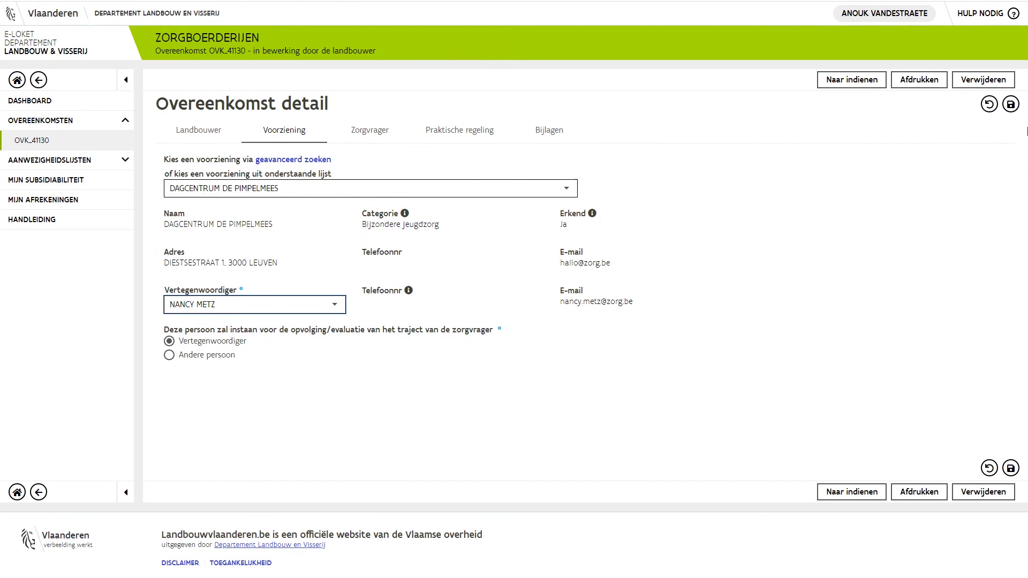
pyautogui.click(1013, 105)
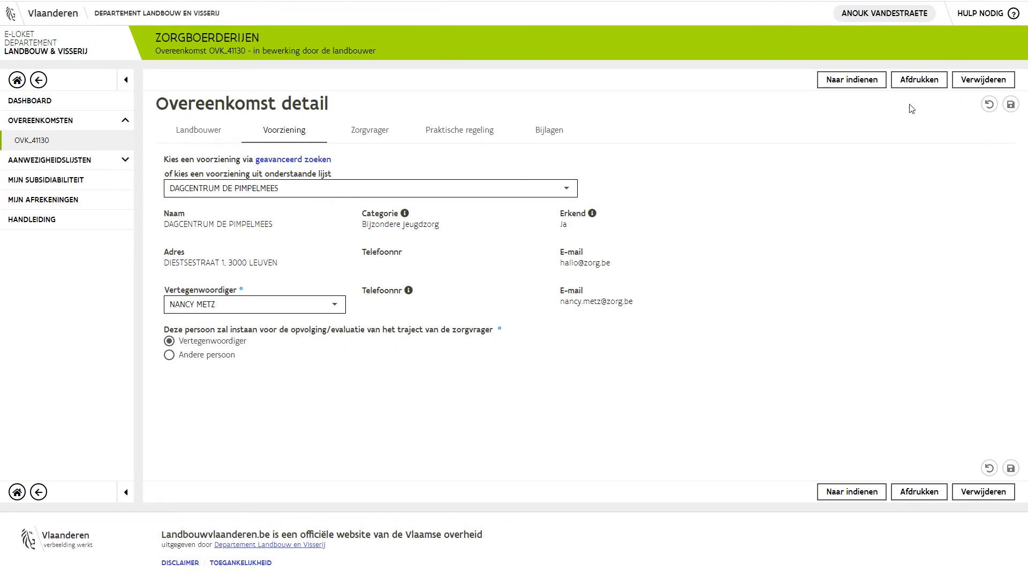
pyautogui.click(851, 80)
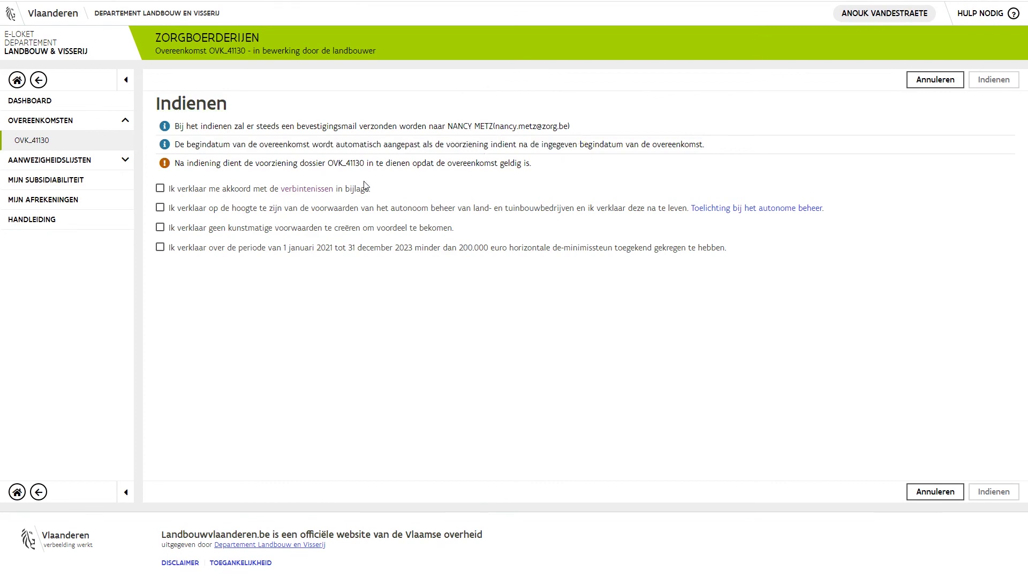
pyautogui.click(160, 188)
pyautogui.click(160, 208)
pyautogui.click(160, 227)
pyautogui.click(160, 248)
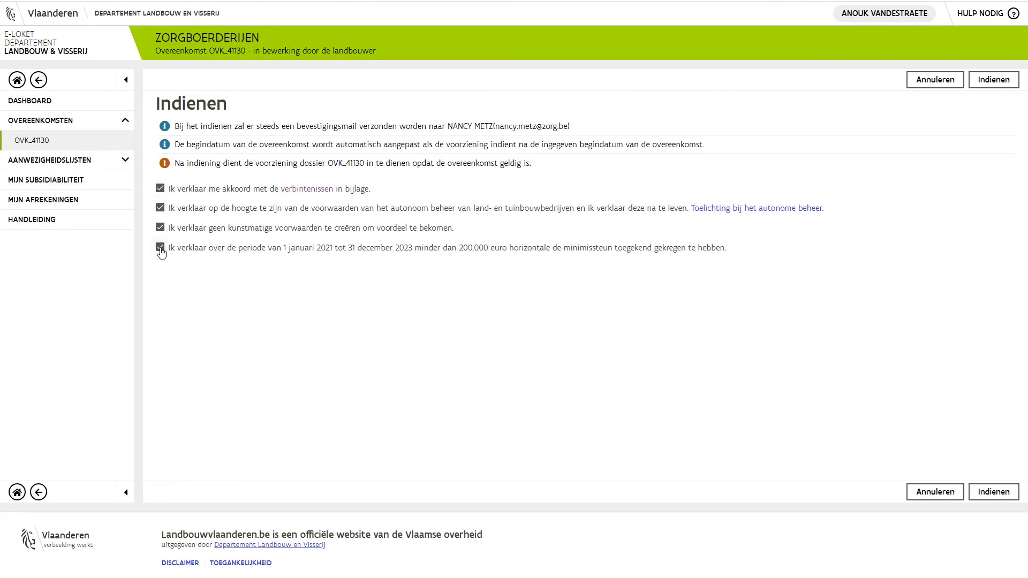
pyautogui.click(990, 81)
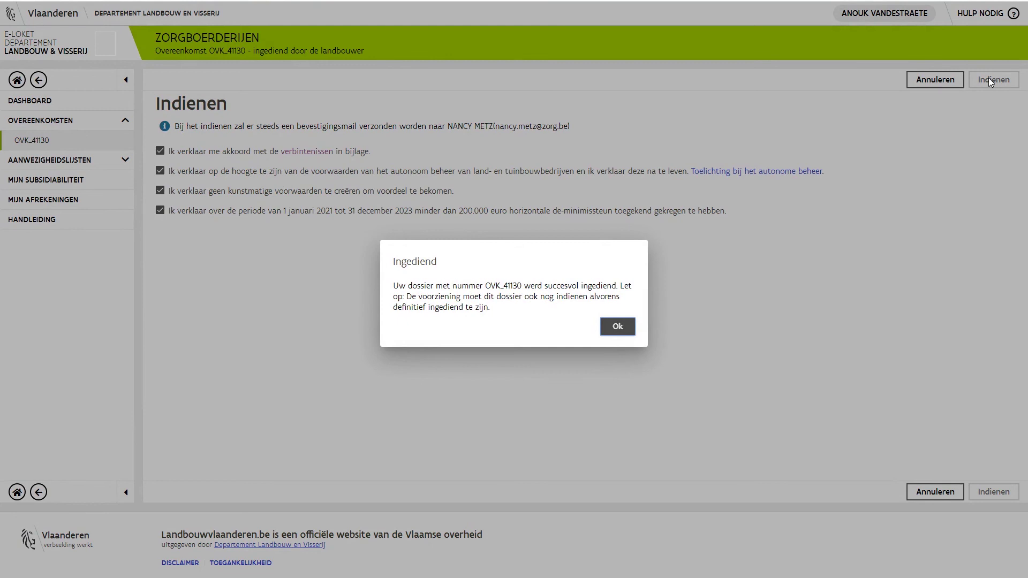
pyautogui.click(625, 330)
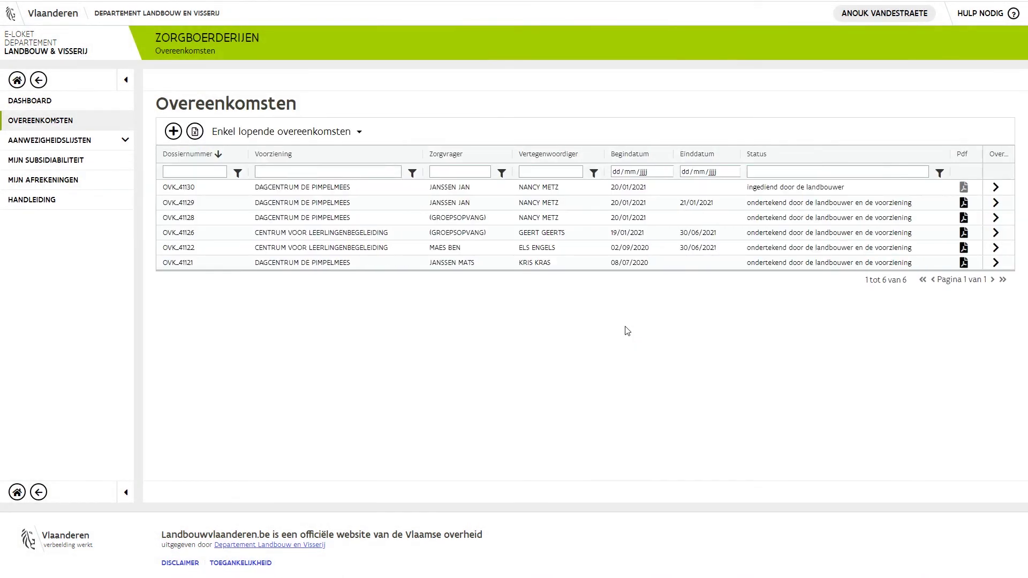